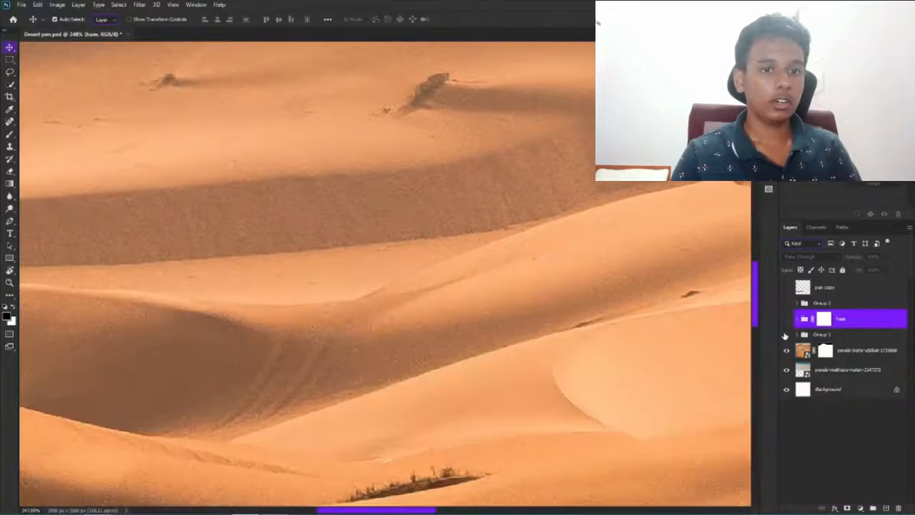
Turn on the visibility of Group 1 and Group 2 in the desert composition.
left_click(786, 335)
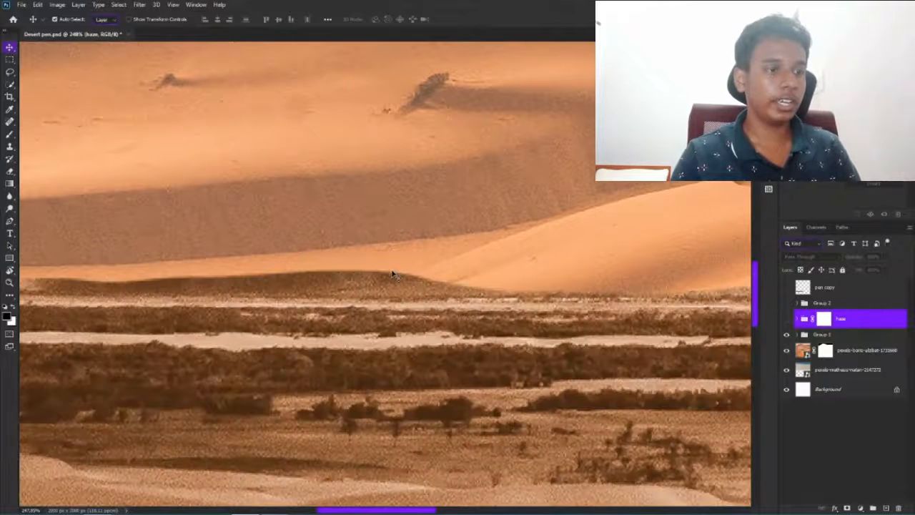
scroll(392, 274, "down", 1)
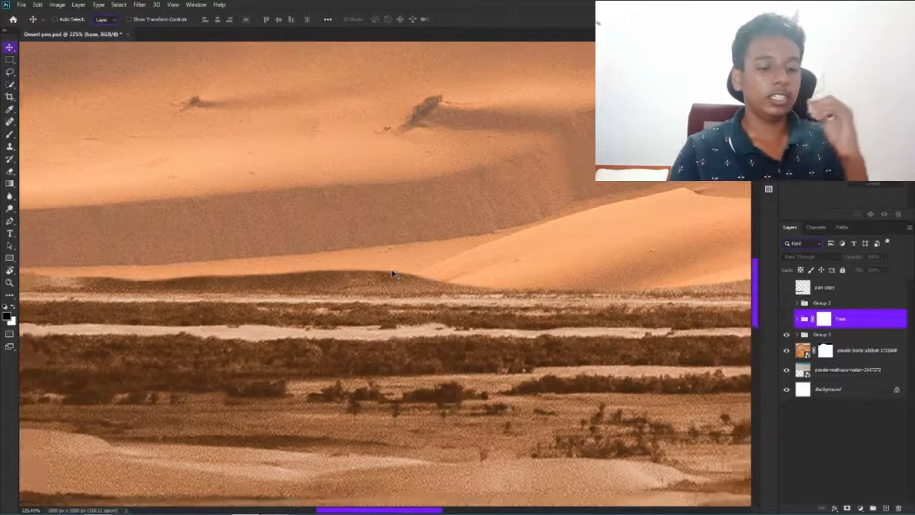
key("ctrl+0")
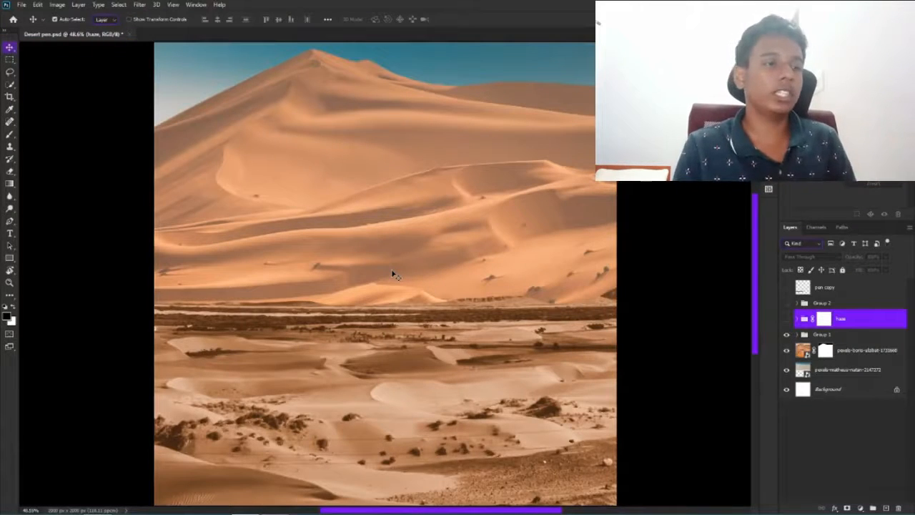
scroll(392, 273, "up", 1)
left_click(786, 303)
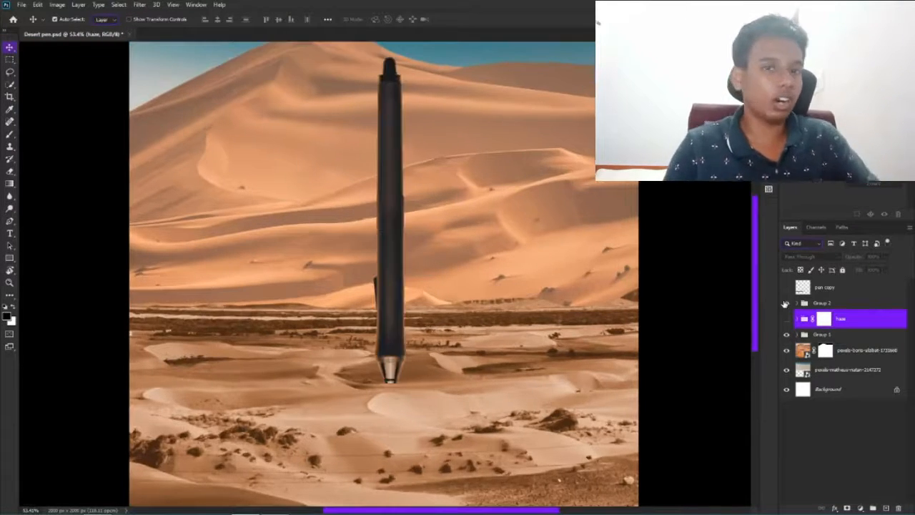
scroll(365, 272, "up", 8)
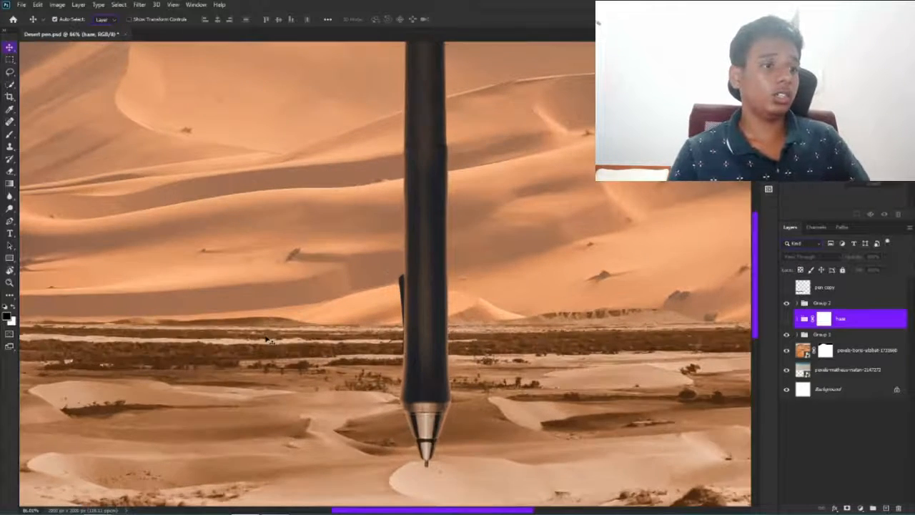
scroll(336, 336, "down", 8)
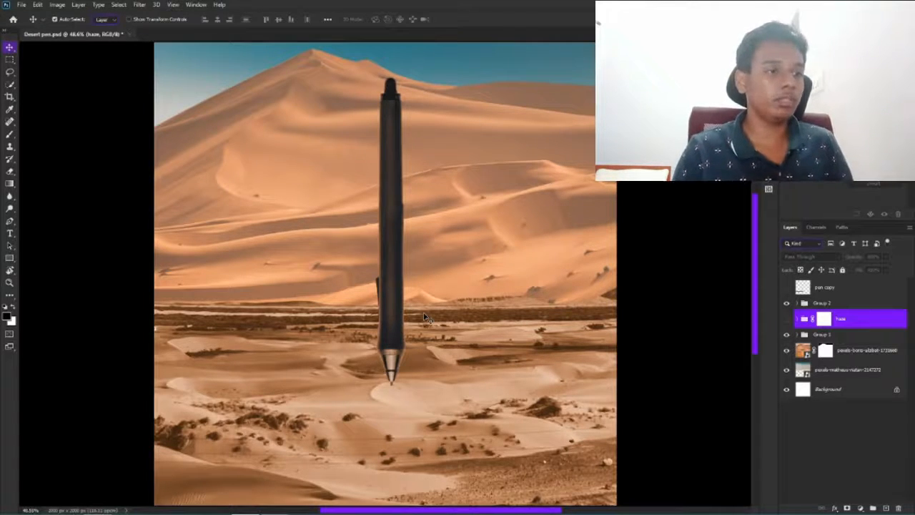
Show the haze group and compare the desert scene with and without it.
left_click(787, 319)
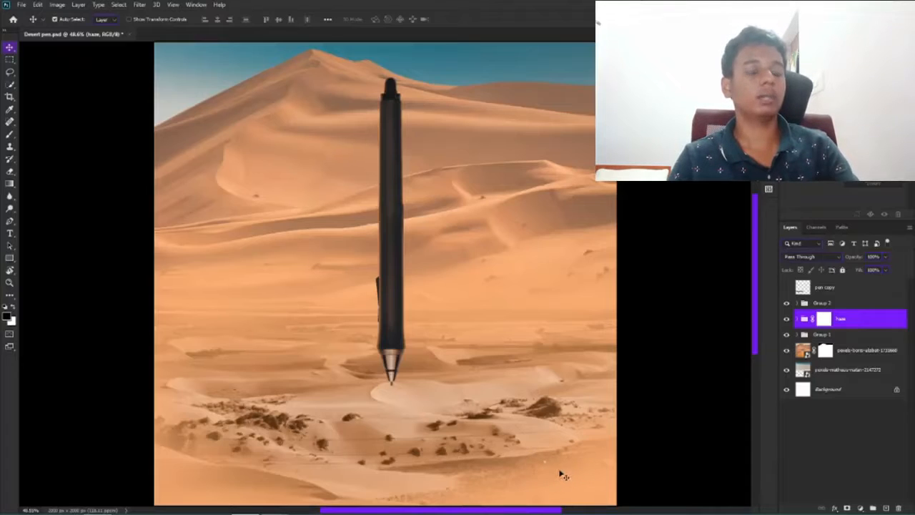
scroll(551, 461, "down", 1)
scroll(514, 420, "down", 2)
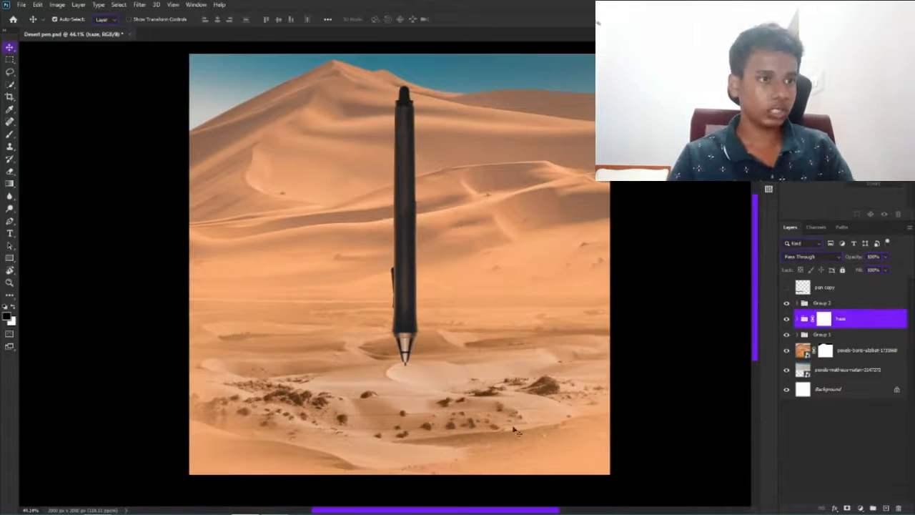
key("ctrl")
key("ctrl")
key("ctrl")
key("ctrl")
key("ctrl")
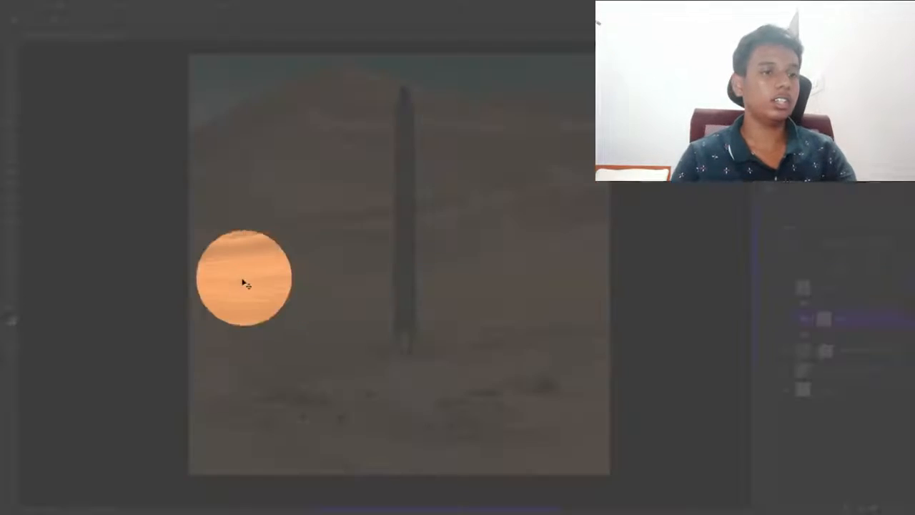
scroll(442, 286, "up", 5)
scroll(441, 314, "down", 4)
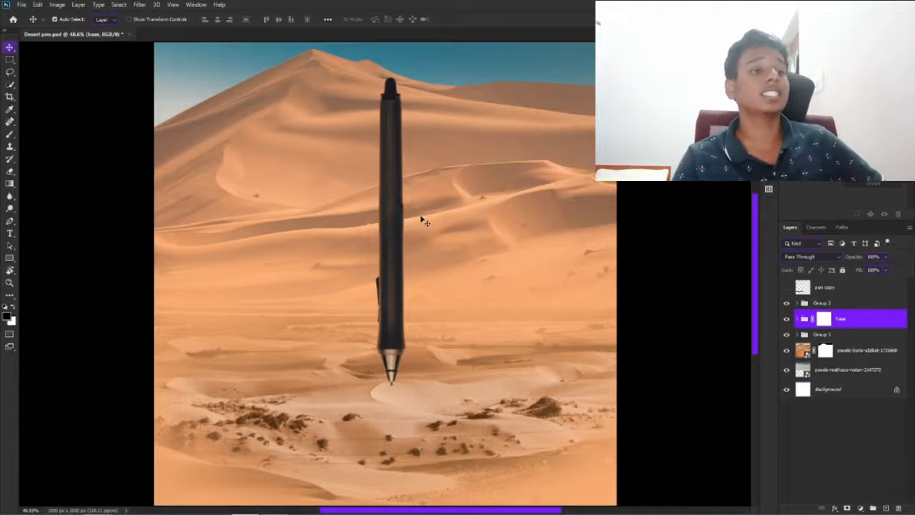
left_click(786, 320)
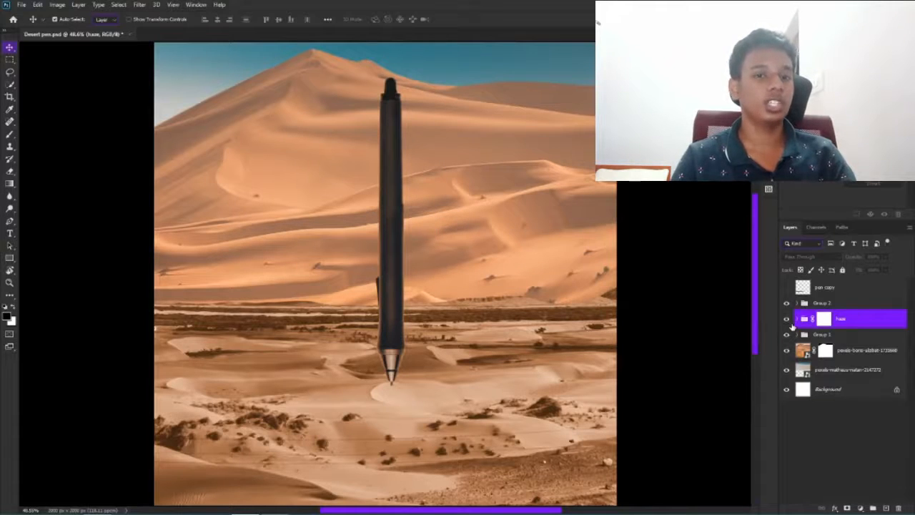
left_click(787, 319)
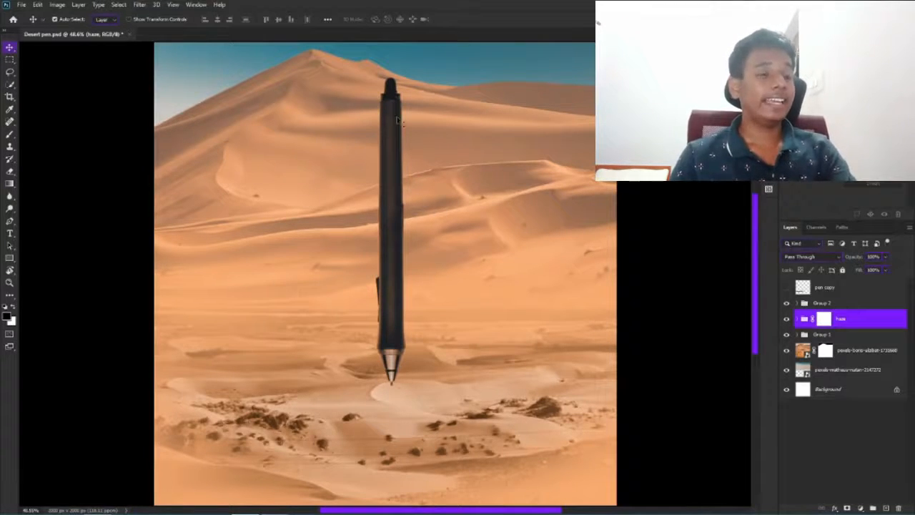
Delete the haze group from the desert composition.
scroll(409, 288, "down", 1)
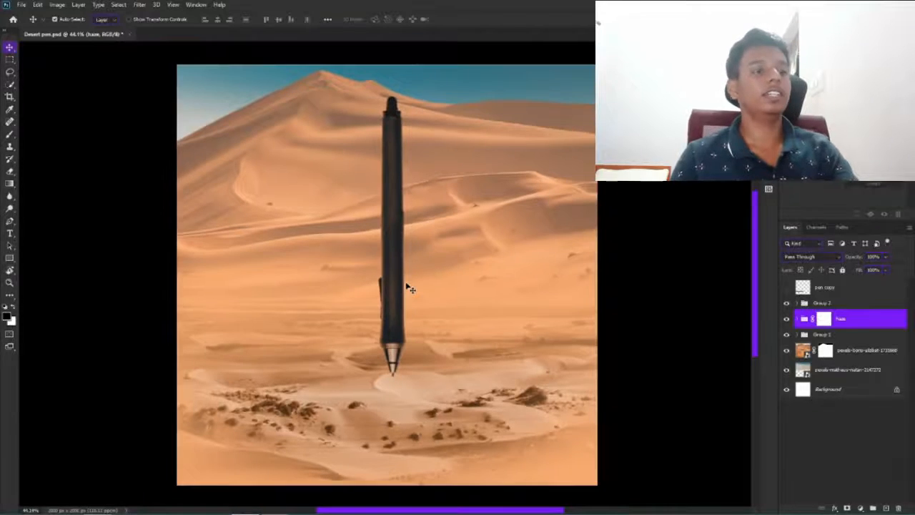
scroll(409, 288, "up", 1)
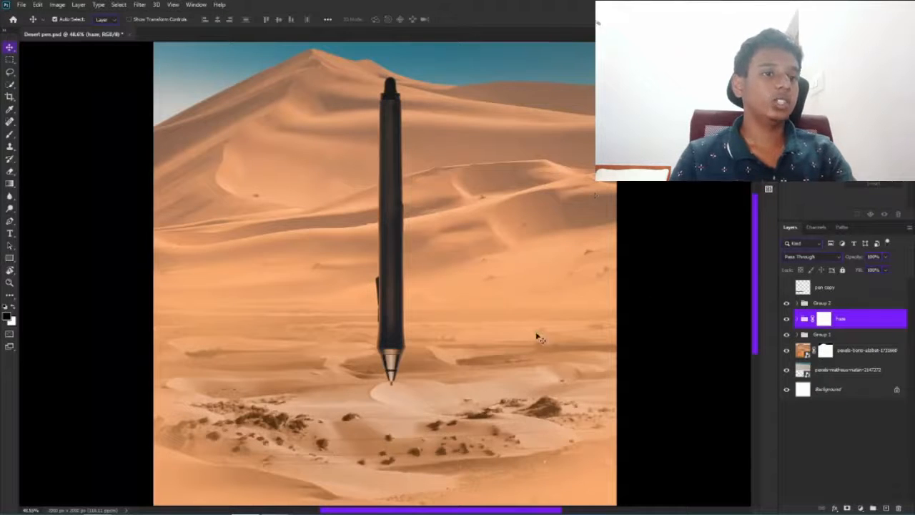
key("Delete")
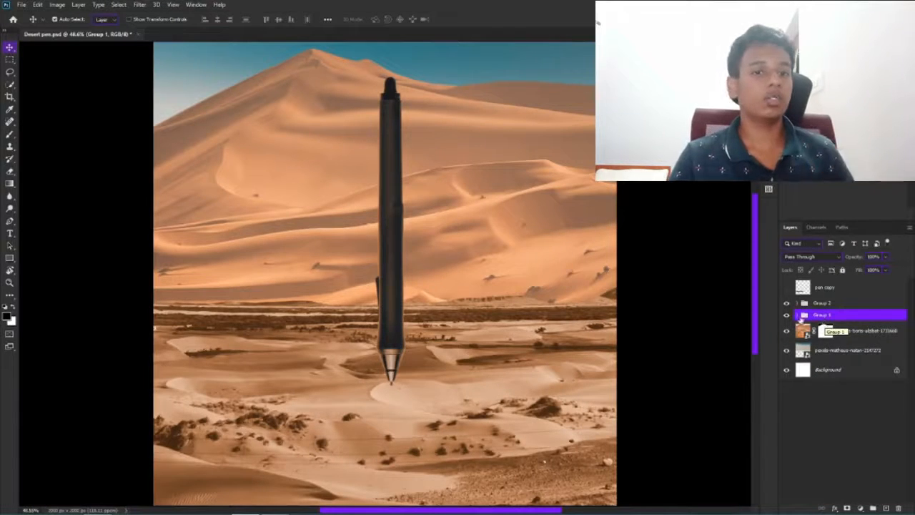
Switch to the web browser and examine the cloud brush search results and the powder brushes on Brusheezy and Brush Lovers.
key("alt+Tab")
key("alt+Tab")
key("alt+Tab")
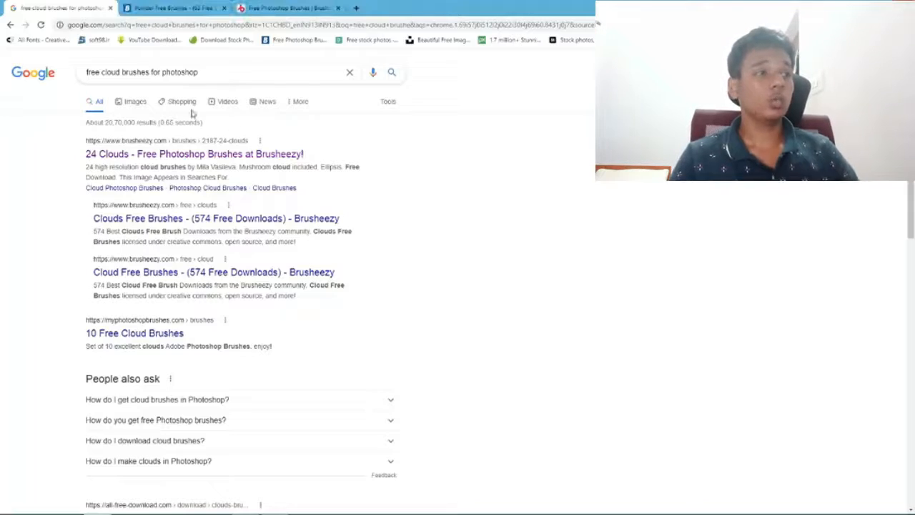
triple_click(198, 68)
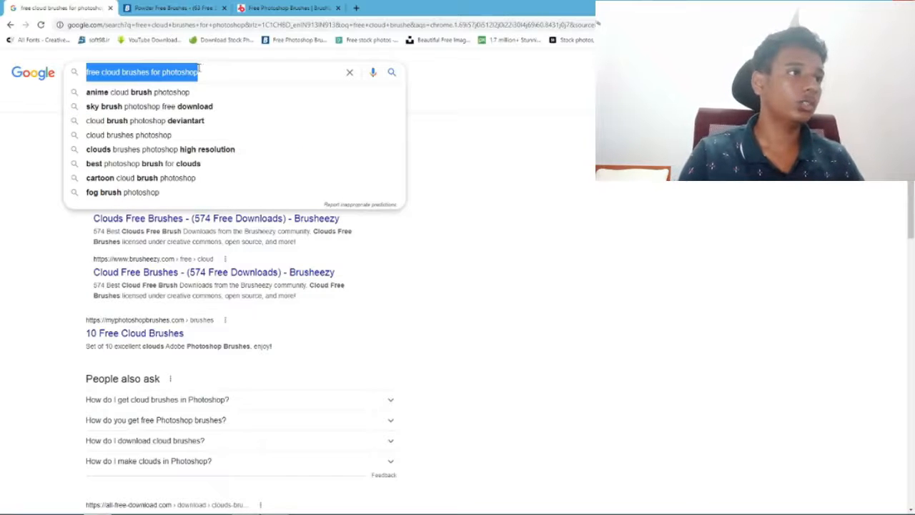
left_click(200, 68)
left_click(184, 6)
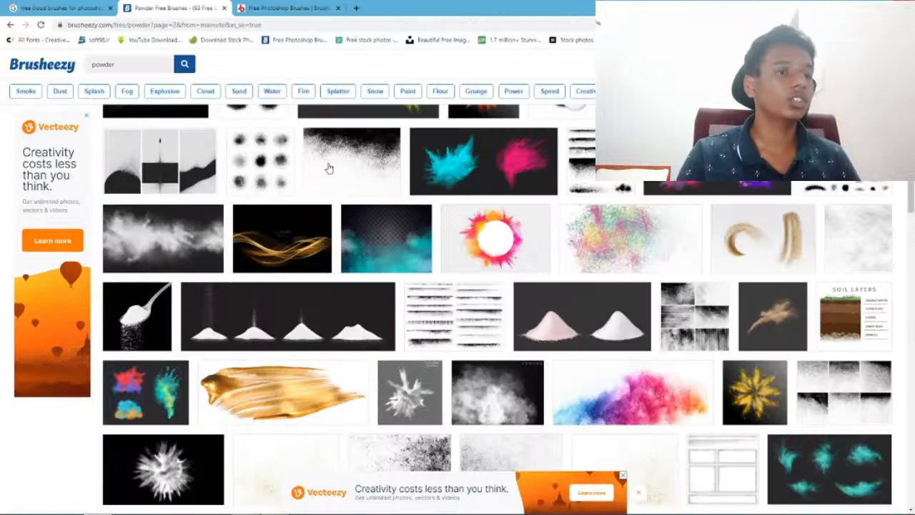
scroll(329, 168, "up", 5)
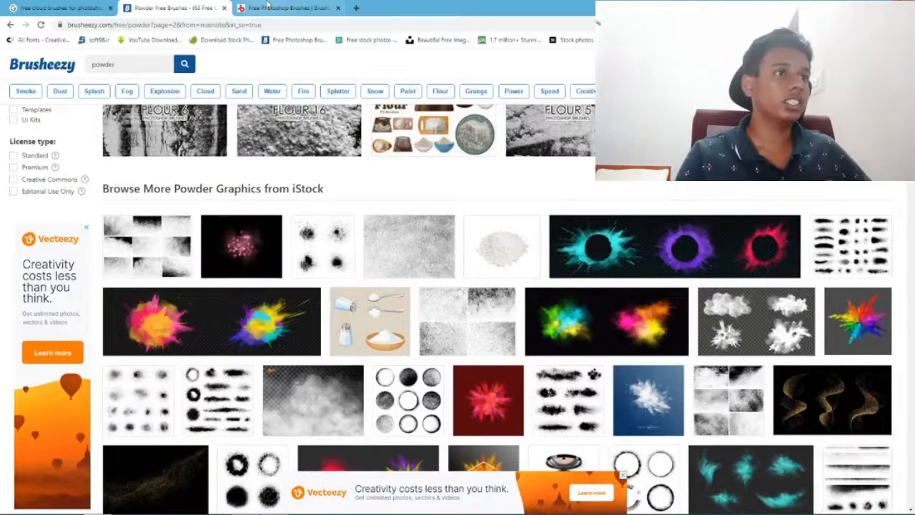
left_click(268, 5)
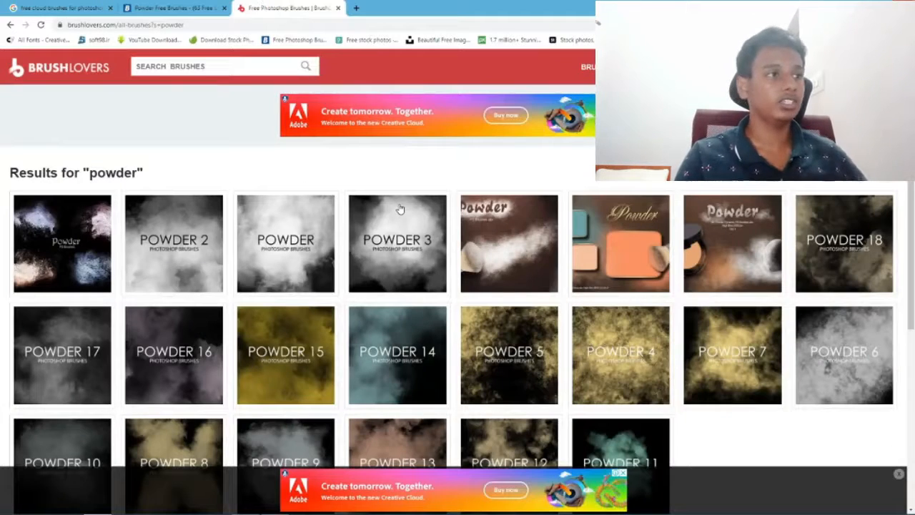
Switch back to Photoshop and compare the scene with the masked desert image and Group 1 each hidden and shown.
key("alt+Tab")
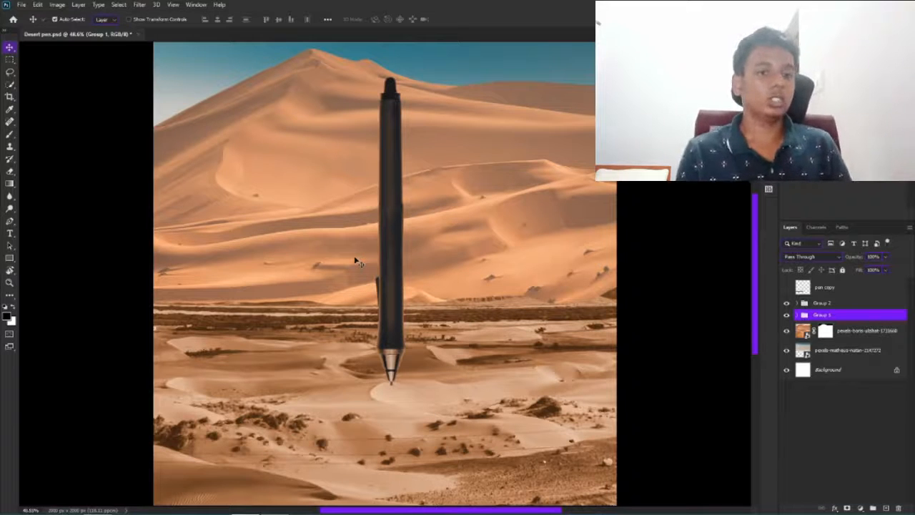
left_click(787, 331)
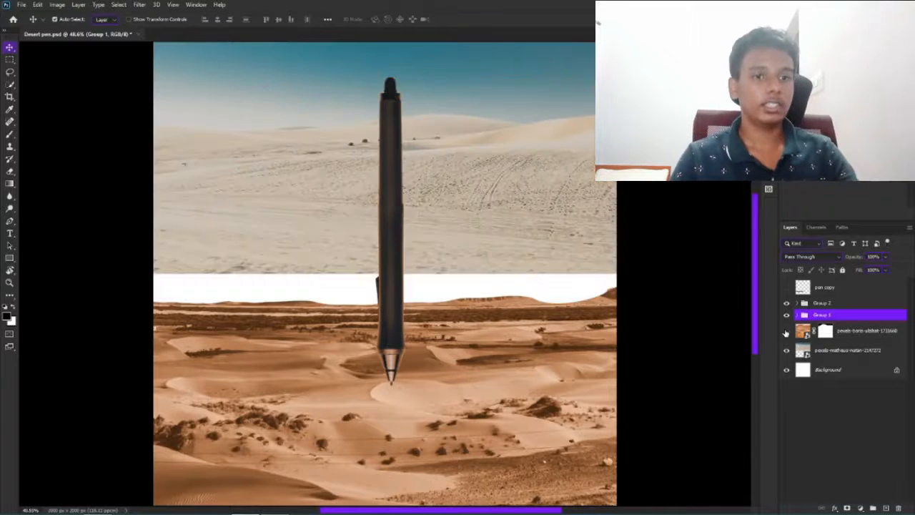
left_click(787, 331)
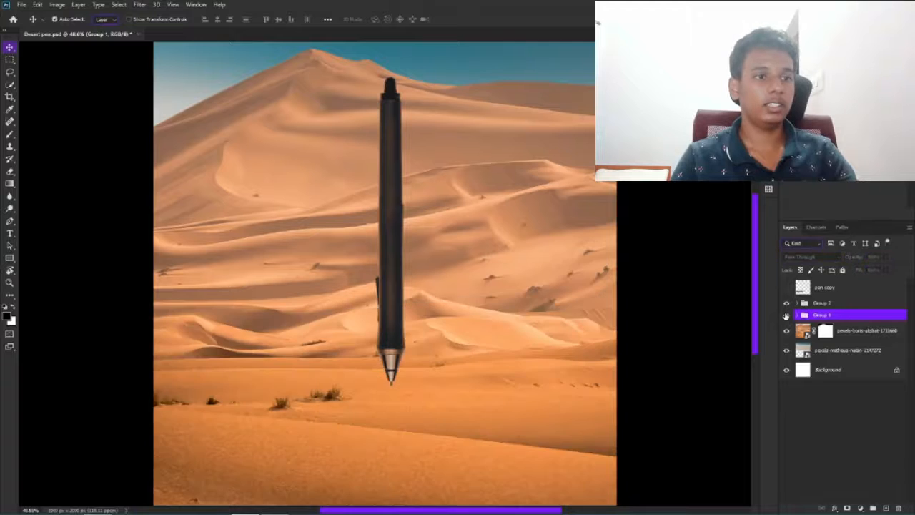
Add a black Solid Color fill layer directly above Group 1, beneath the pen's group.
left_click(850, 334)
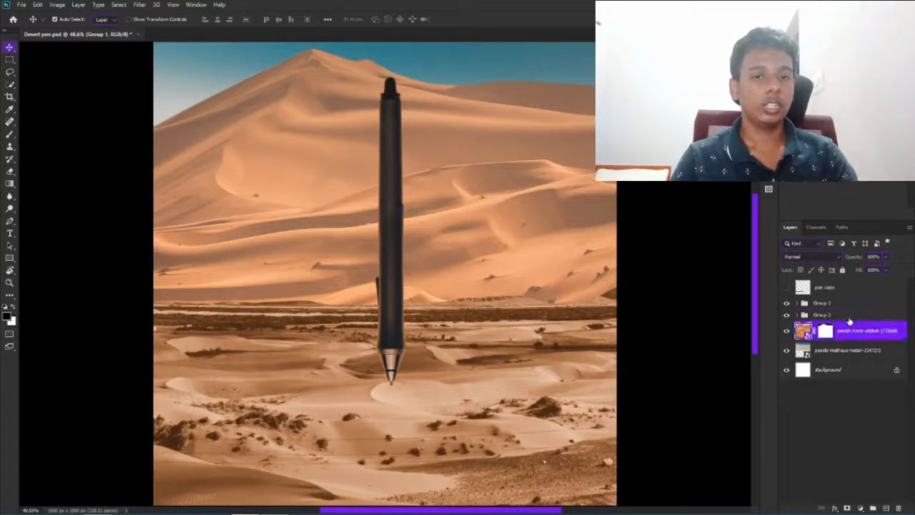
left_click(848, 316)
left_click(861, 506)
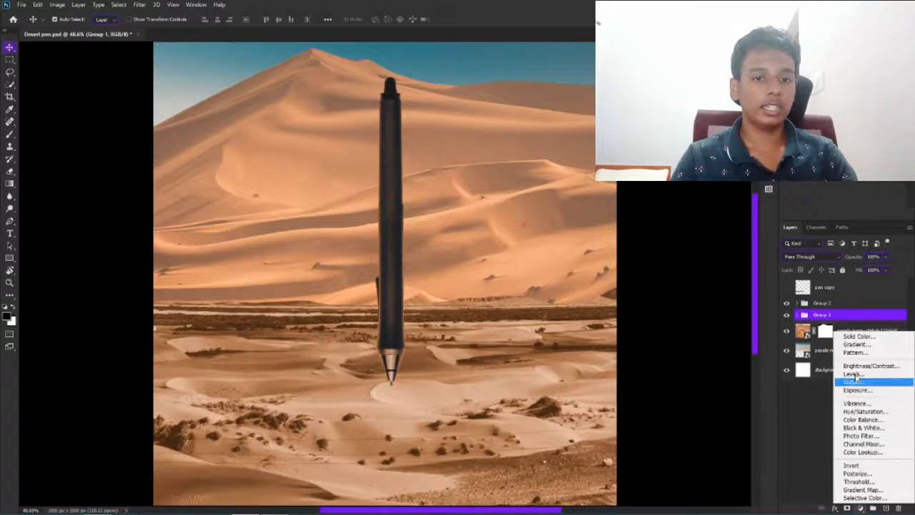
left_click(772, 409)
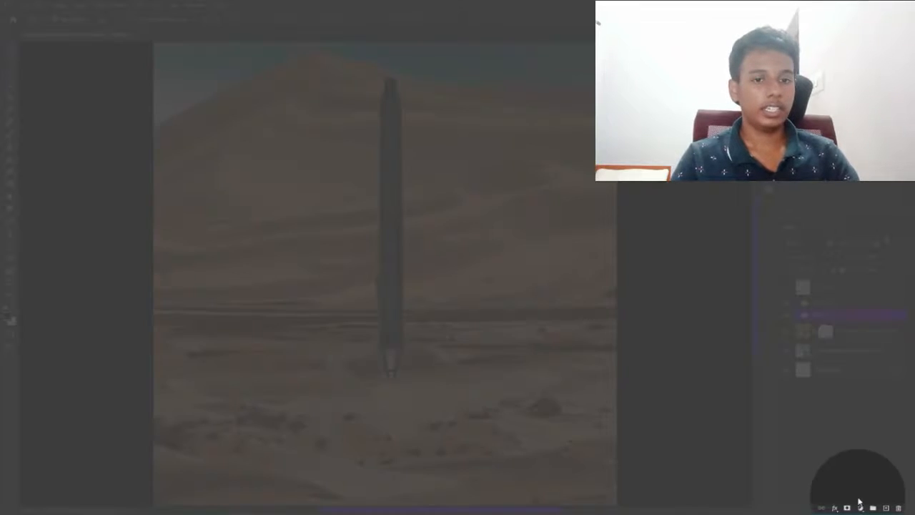
left_click(860, 506)
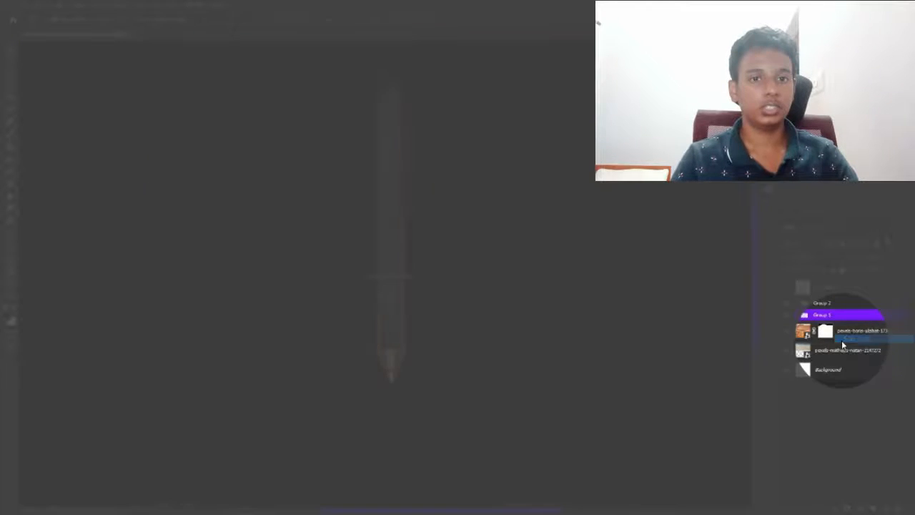
left_click(851, 339)
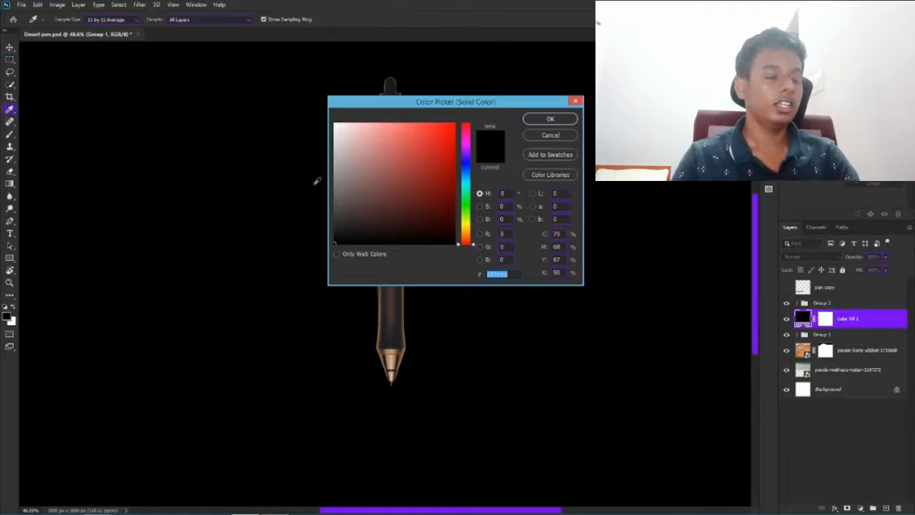
left_click(550, 118)
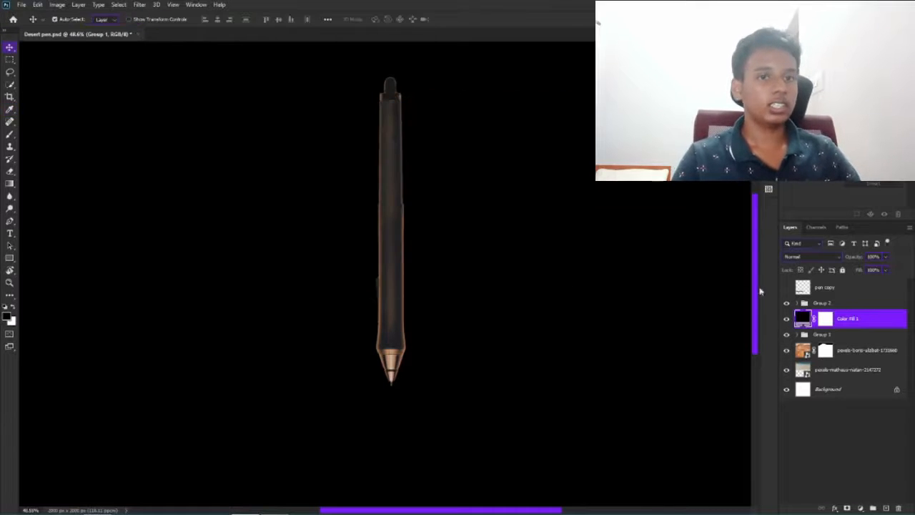
Hide the Color Fill 1 layer to reveal the dunes and open its fill colour for editing.
left_click(788, 319)
scroll(180, 282, "up", 5)
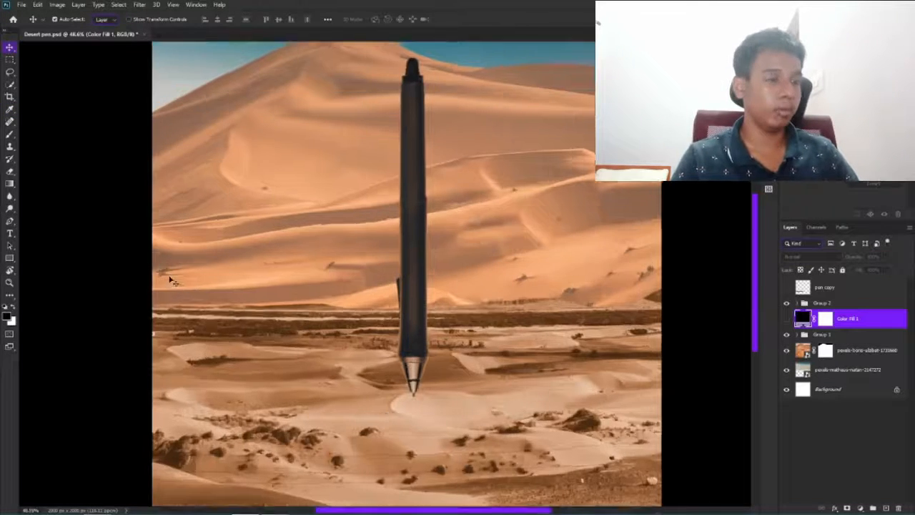
scroll(551, 282, "up", 5)
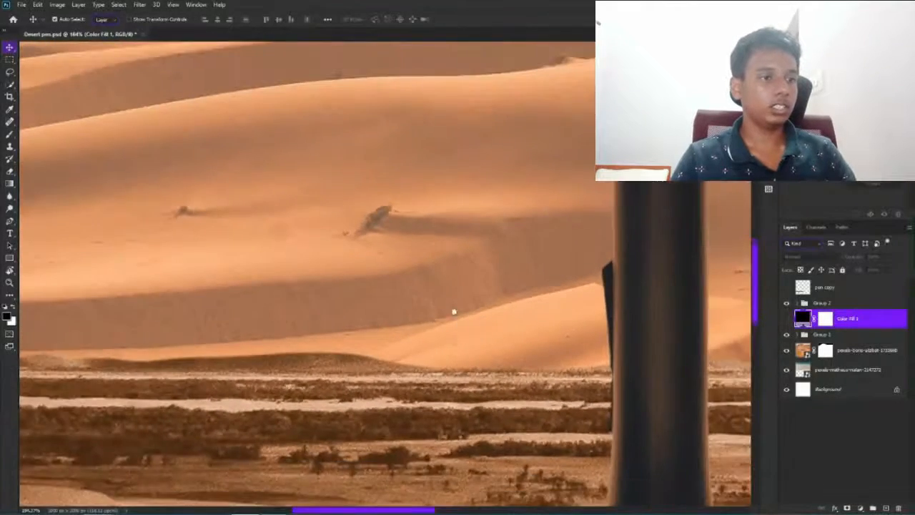
left_click_drag(454, 312, 520, 299)
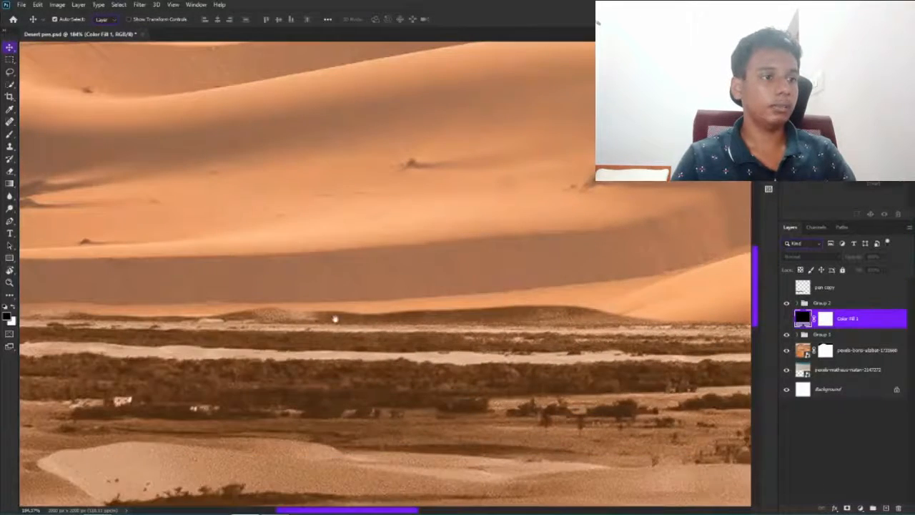
left_click_drag(335, 319, 432, 309)
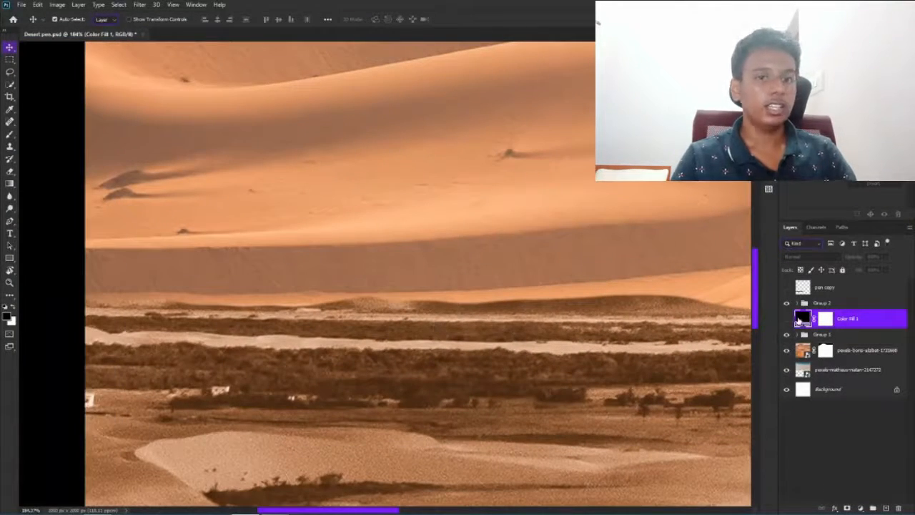
double_click(802, 318)
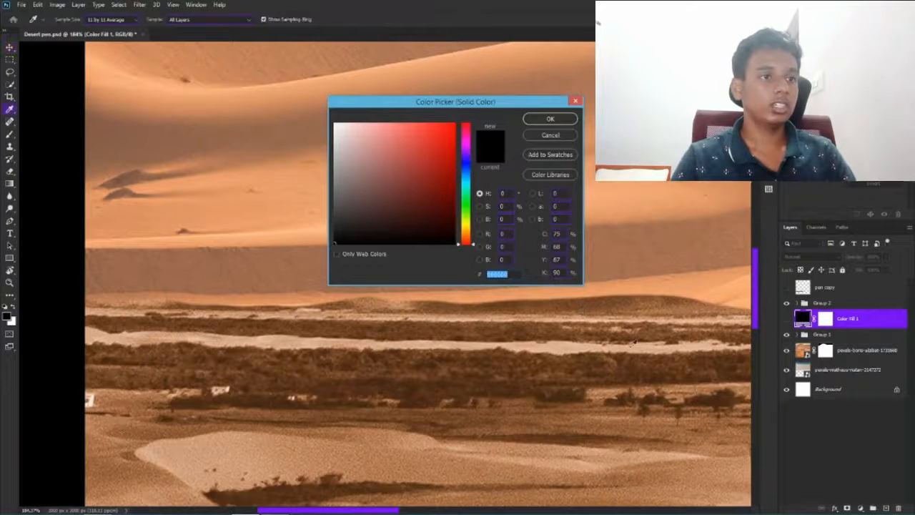
left_click_drag(623, 296, 431, 320)
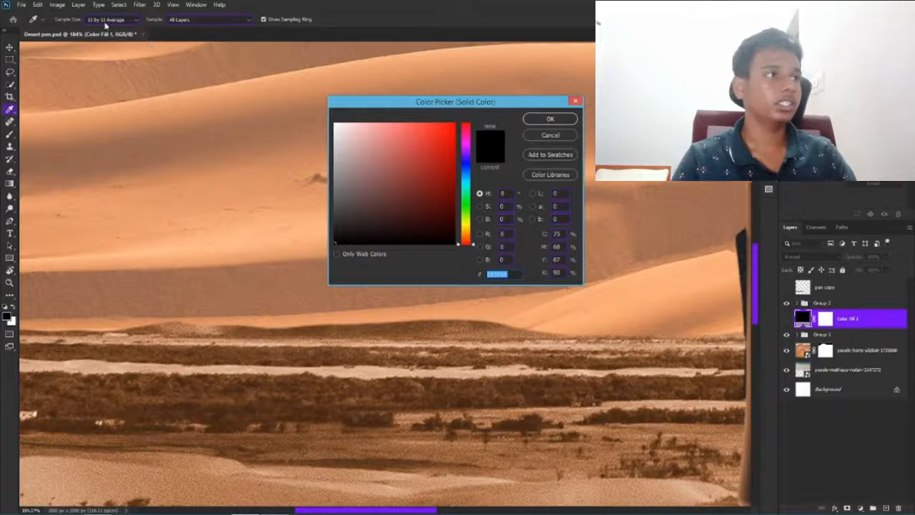
Switch the eyedropper's sample size to Point Sample and back to 11 by 11 Average.
left_click(106, 20)
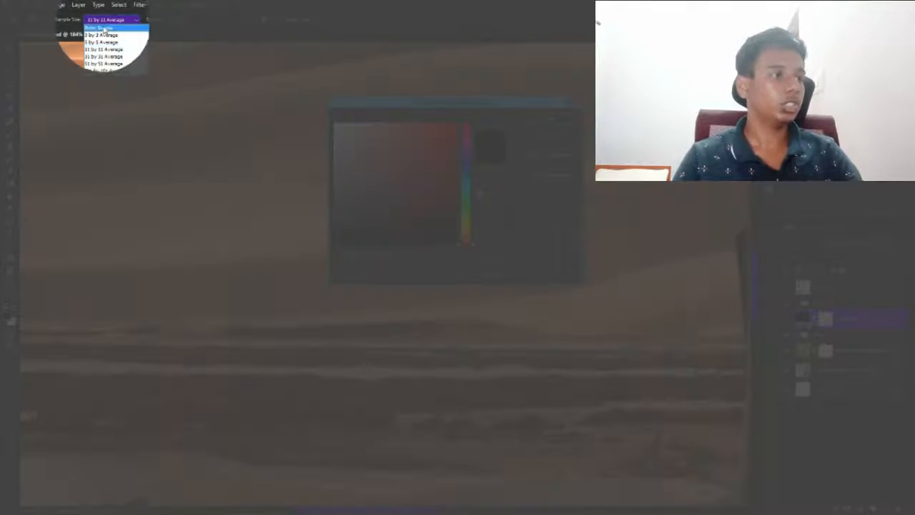
left_click(103, 30)
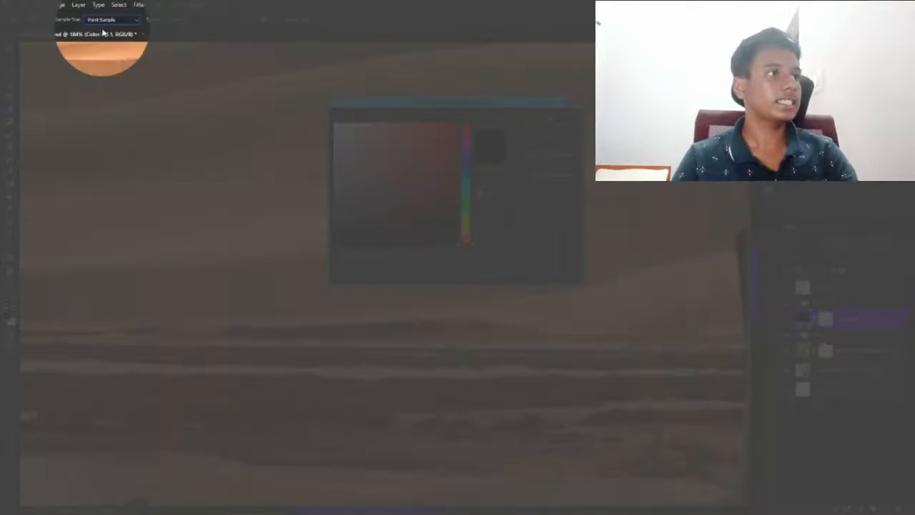
left_click(107, 19)
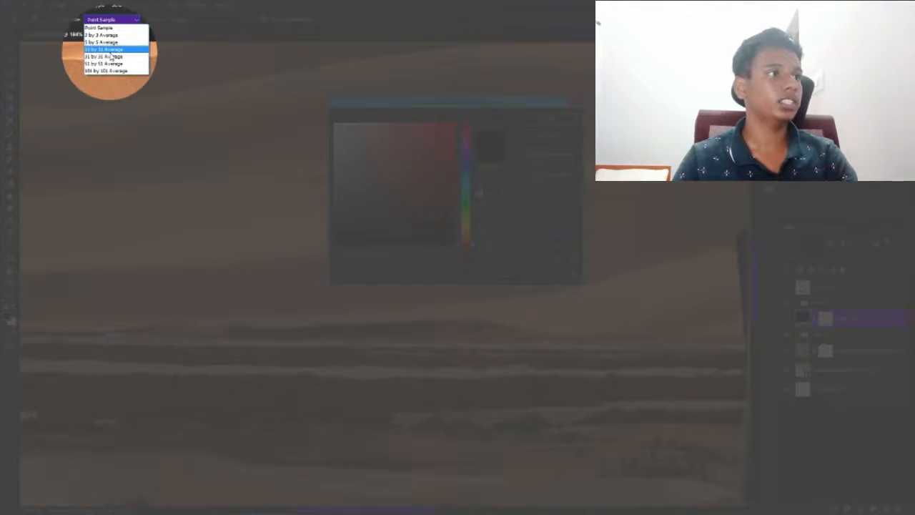
left_click(112, 49)
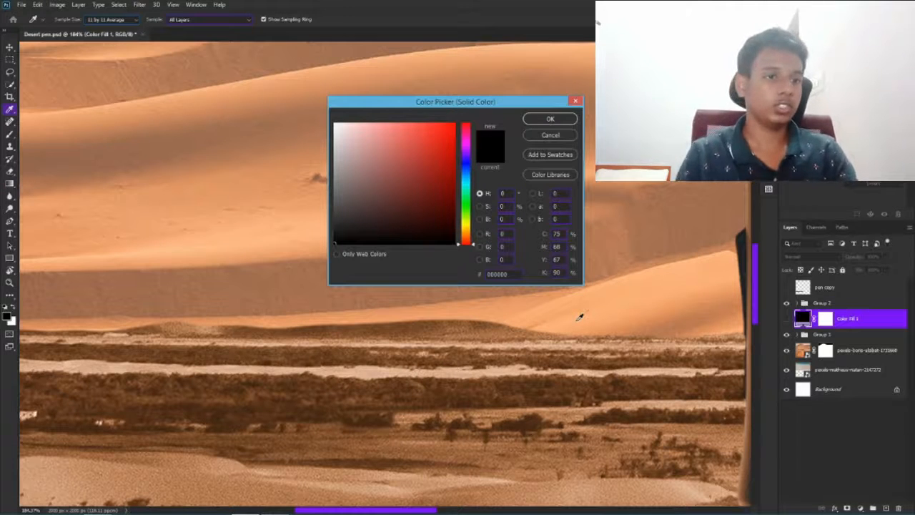
Sample the light sand colour f5a870 from the dune just above the horizon as the fill colour and show the Color Fill 1 layer.
left_click_drag(587, 318, 588, 312)
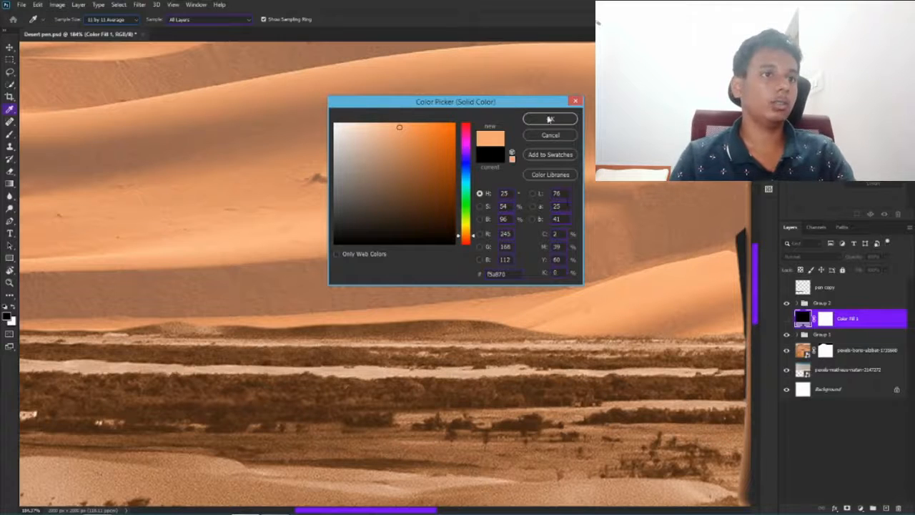
left_click(549, 119)
key("v")
left_click(786, 322)
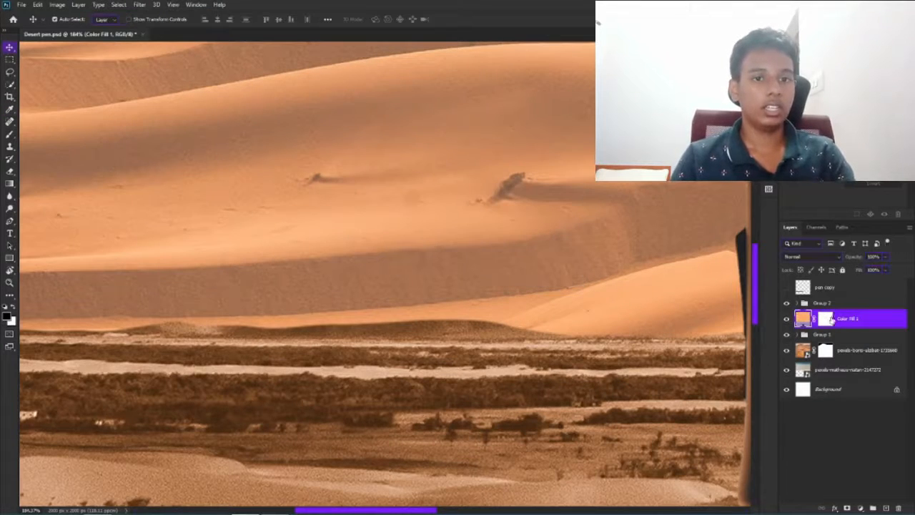
Invert the Color Fill 1 layer's mask to black to hide the orange fill across the whole composition.
left_click(820, 323)
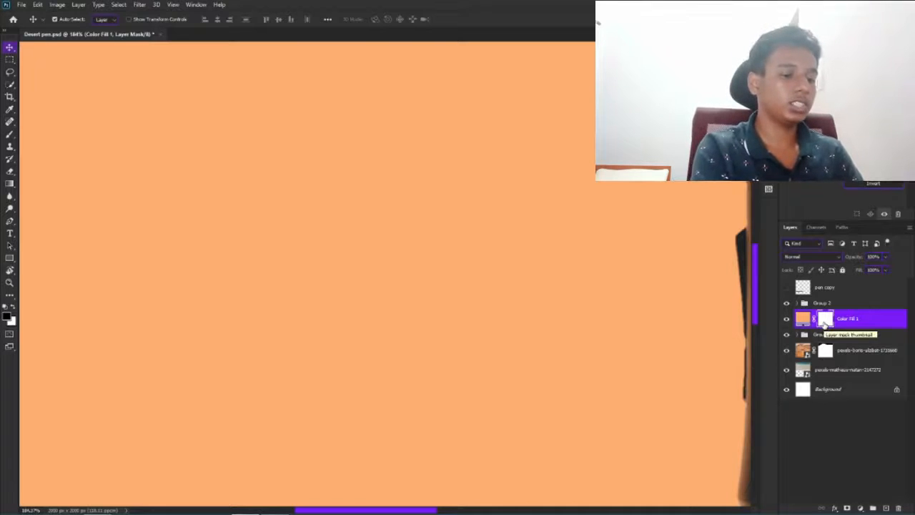
key("ctrl+i")
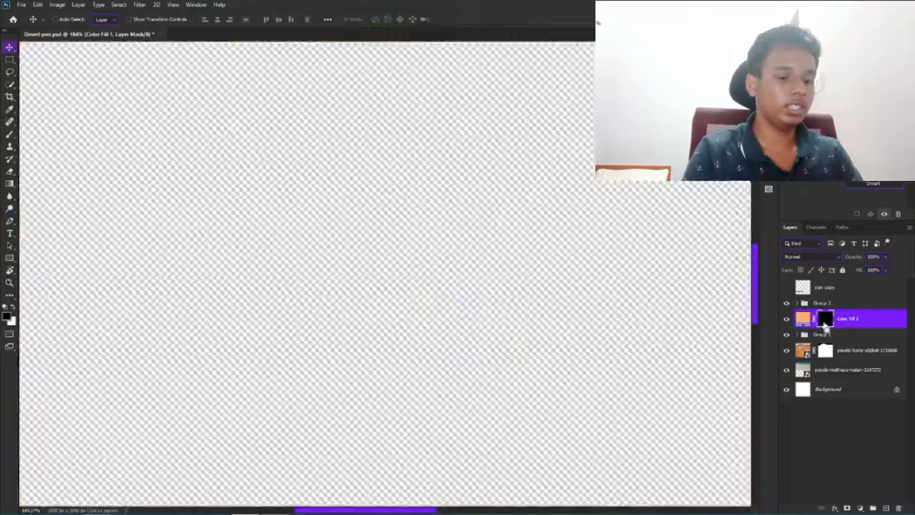
key("ctrl+0")
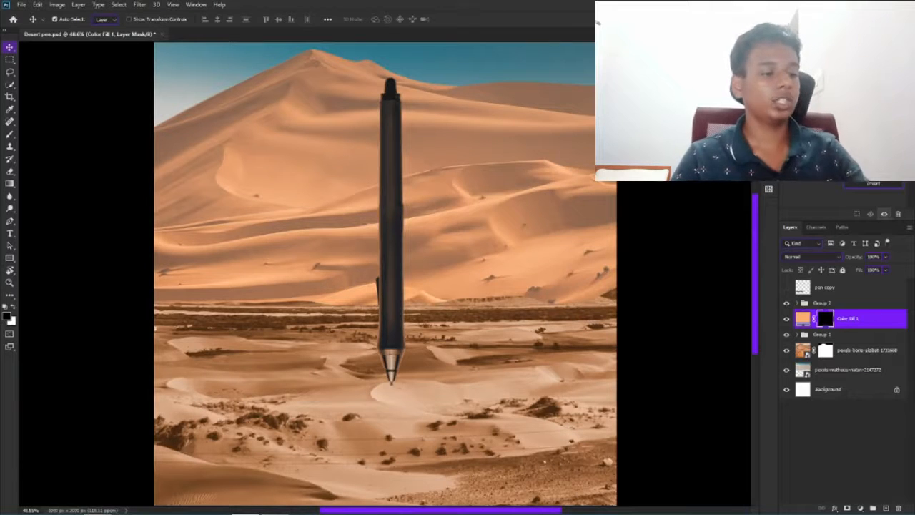
Open the brush settings and enable Shape Dynamics with 100% size jitter controlled by Pen Pressure.
left_click(195, 5)
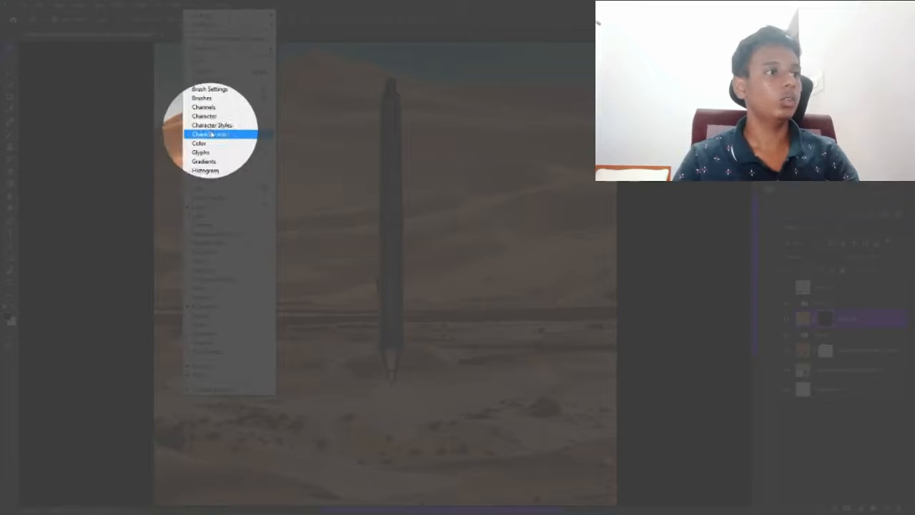
left_click(212, 91)
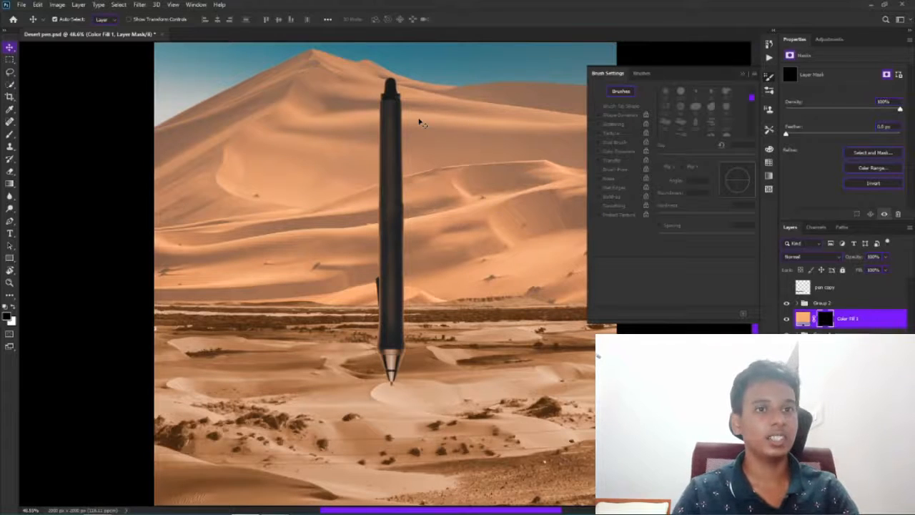
key("b")
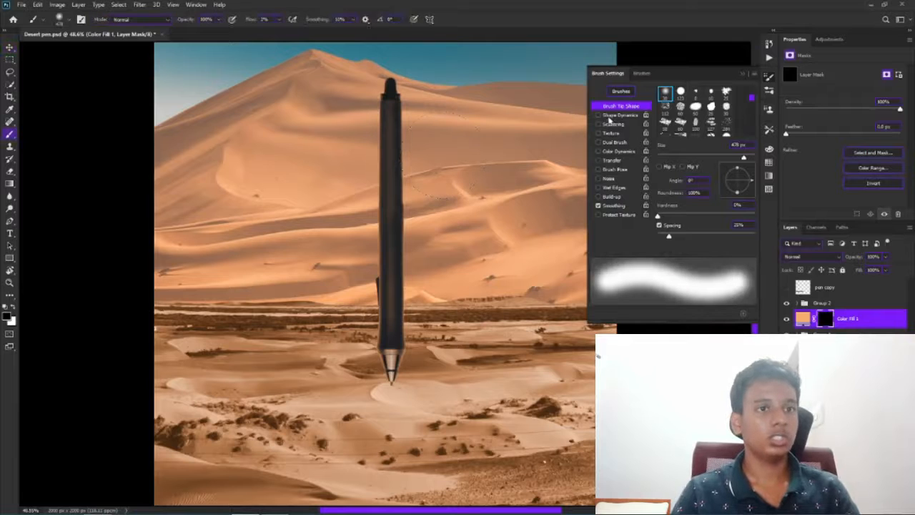
left_click(619, 115)
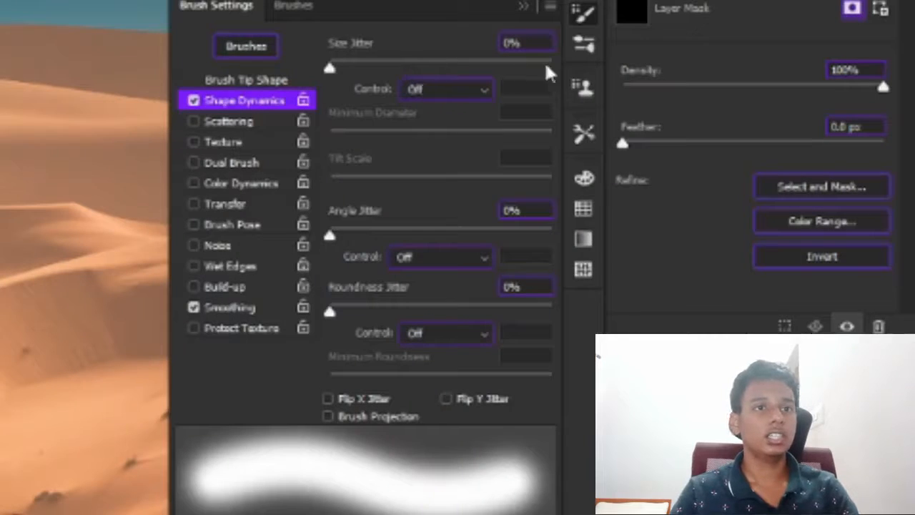
left_click(547, 67)
left_click(447, 88)
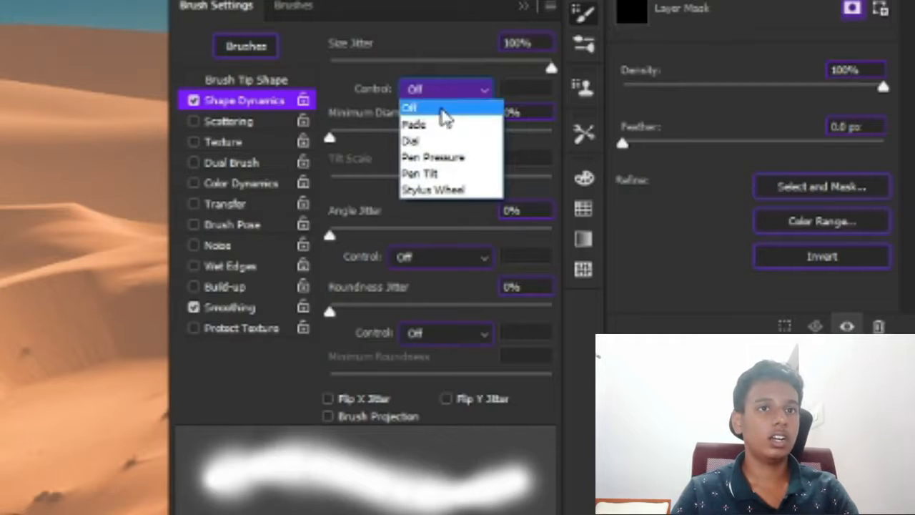
left_click(439, 158)
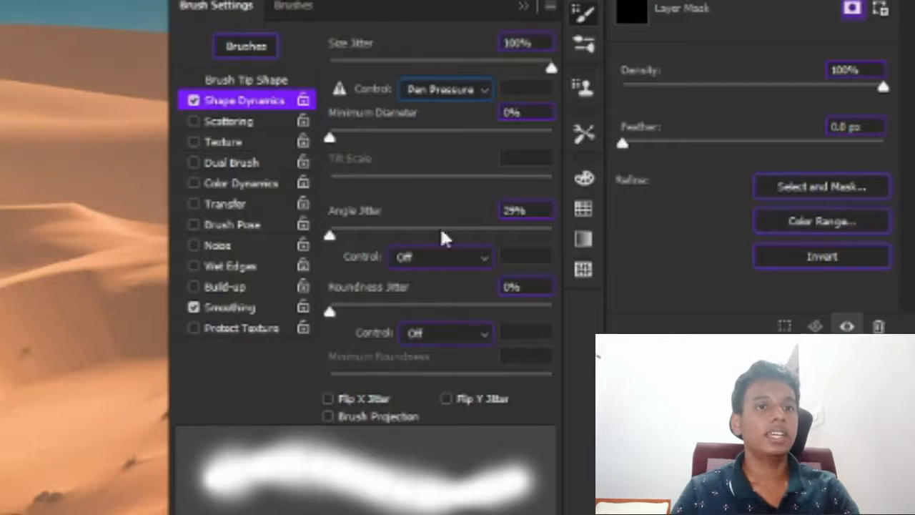
Try a 65% angle jitter on the brush and reset both angle and size jitter to 0%.
left_click_drag(443, 236, 472, 234)
left_click(466, 259)
left_click(342, 240)
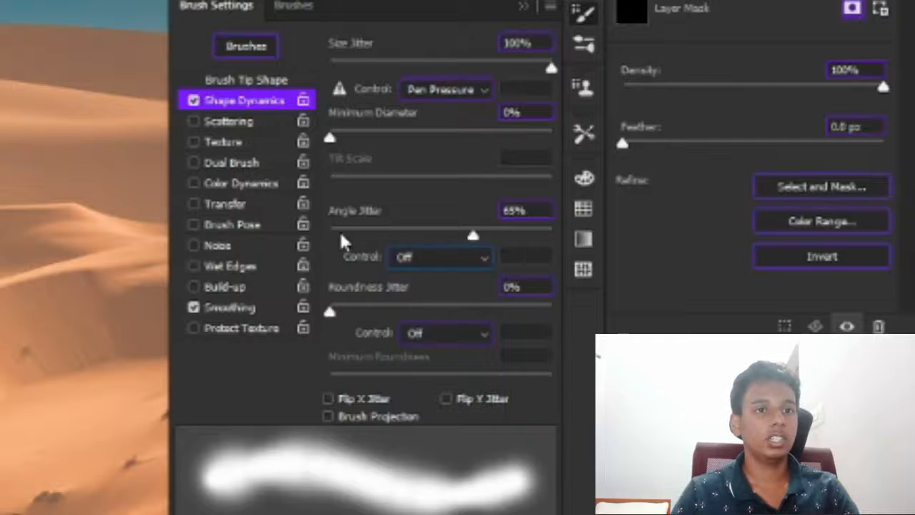
left_click_drag(339, 235, 285, 240)
left_click_drag(665, 106, 639, 106)
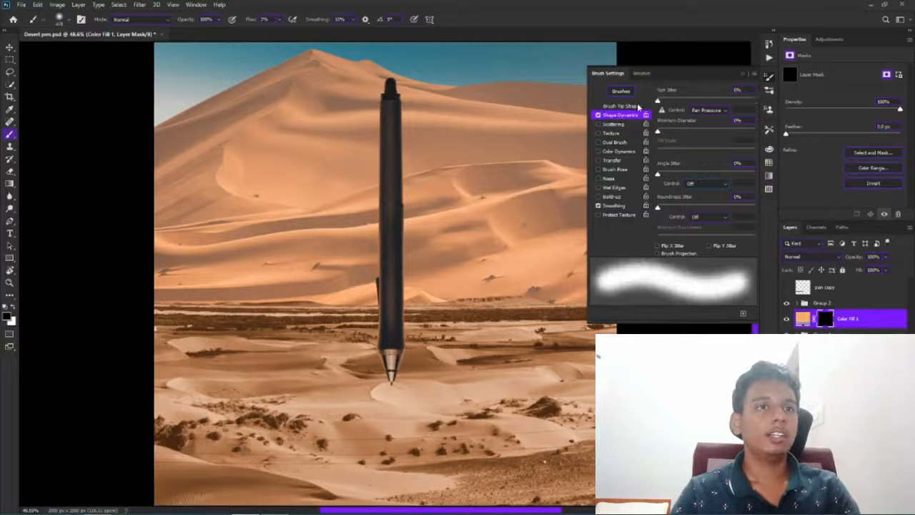
Close the brush settings, review the Soft Round preset with 0% hardness, and set the brush flow to 10%.
left_click(743, 74)
right_click(450, 149)
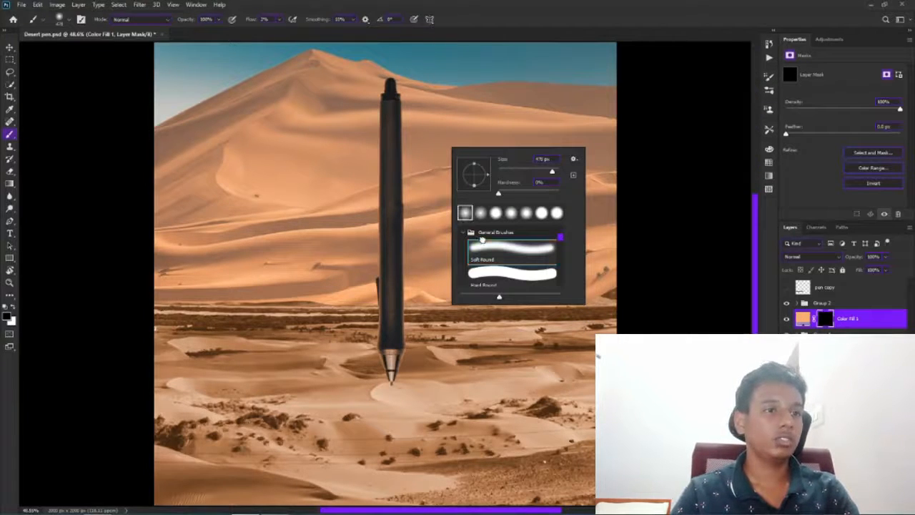
scroll(158, 275, "down", 2)
scroll(158, 275, "up", 2)
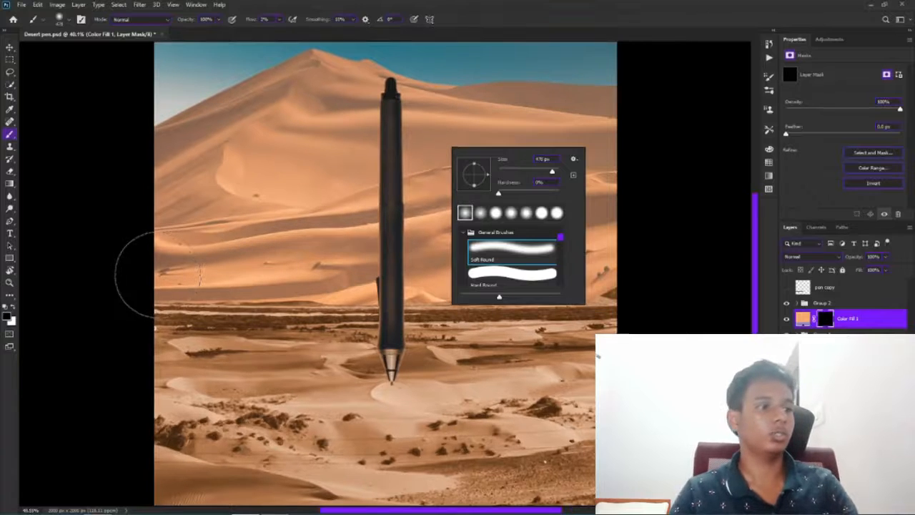
left_click(112, 282)
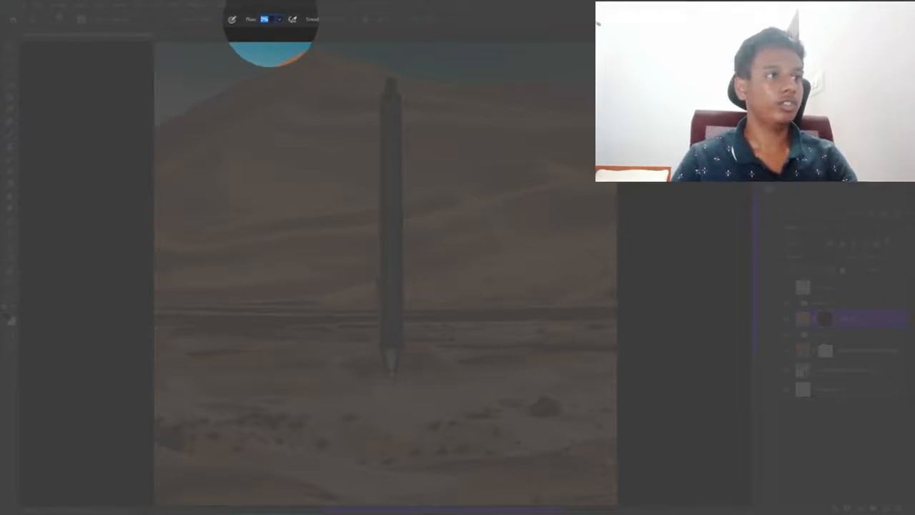
key("Return")
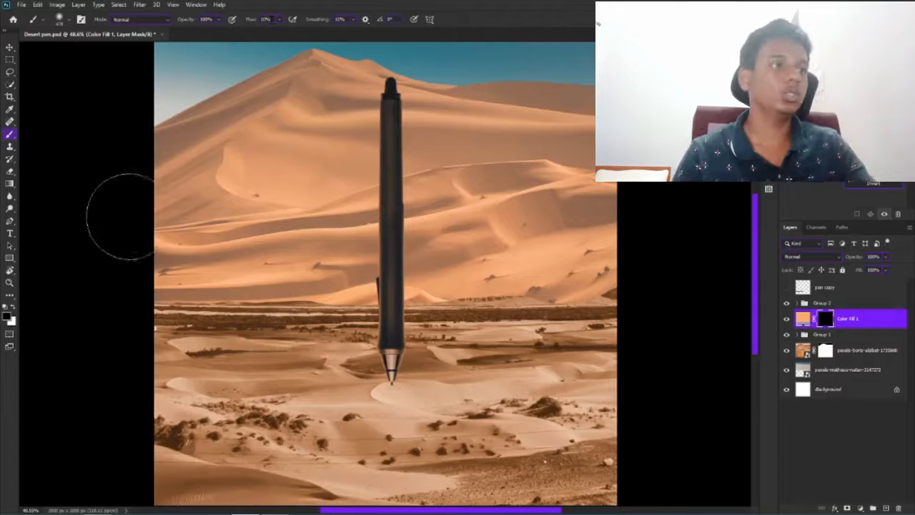
Reduce the soft brush's size for the seam at the desert image's left edge and make white the foreground colour.
scroll(122, 229, "up", 4)
scroll(217, 344, "up", 5)
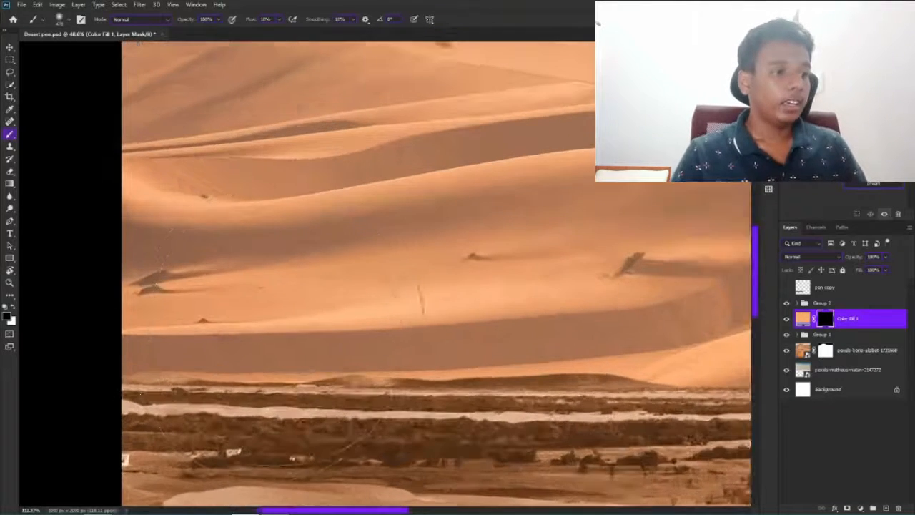
left_click_drag(265, 346, 307, 238)
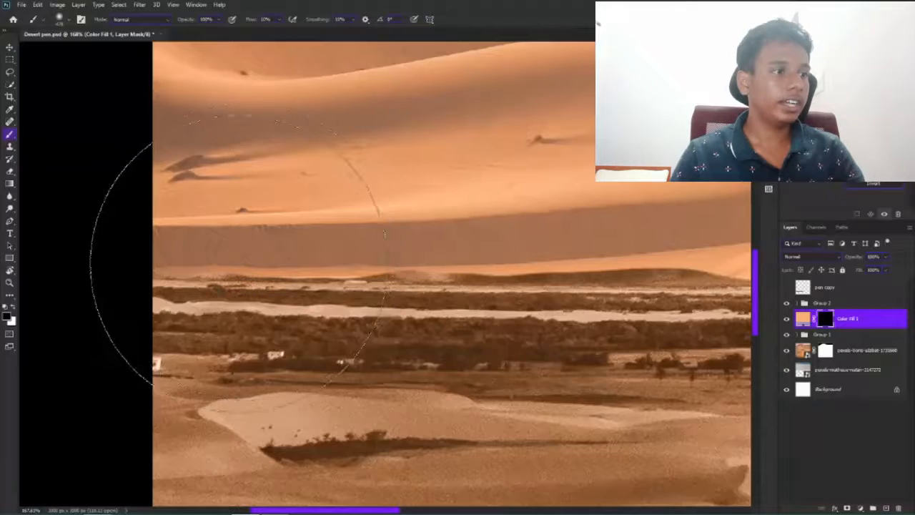
key("v")
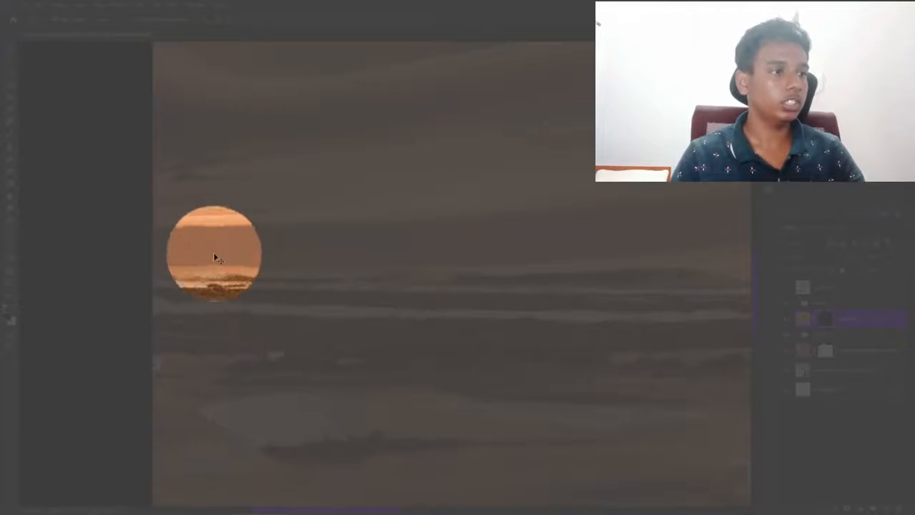
key("b")
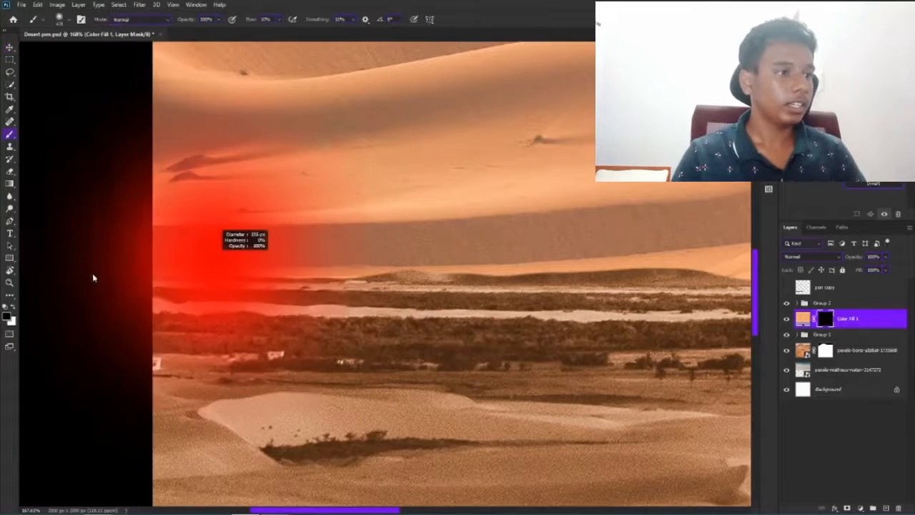
mouse_move(186, 281)
left_mouse_down()
mouse_move(188, 260)
mouse_move(228, 266)
mouse_move(197, 273)
mouse_move(224, 276)
mouse_move(158, 272)
mouse_move(240, 264)
mouse_move(227, 272)
mouse_move(263, 288)
left_mouse_up()
key("x")
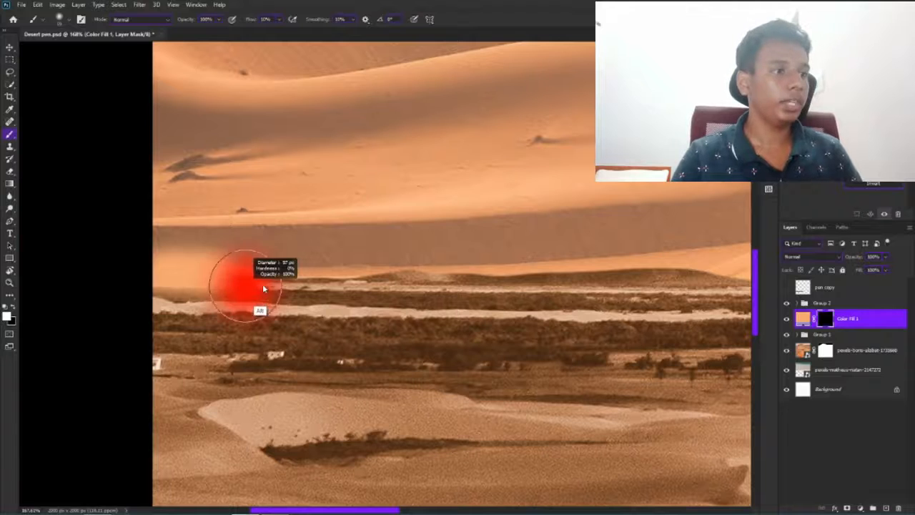
Paint white haze on the Color Fill 1 mask along the dune seam from the left edge inward, raising the flow for the last stroke.
left_click_drag(190, 272, 292, 284)
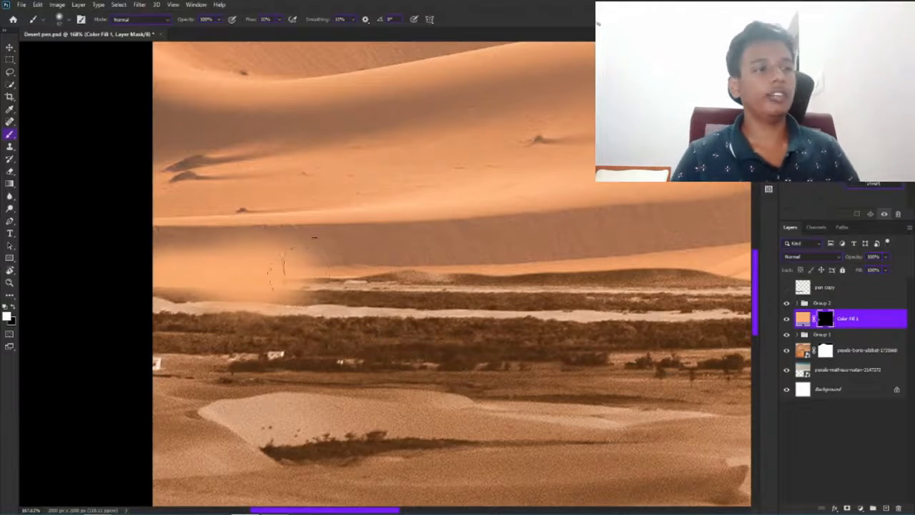
left_click_drag(286, 270, 307, 282)
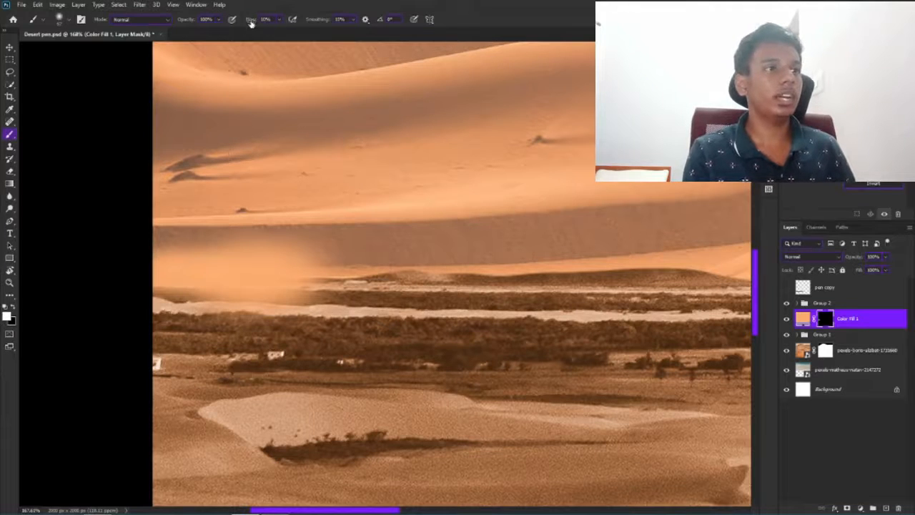
mouse_move(298, 271)
left_mouse_down()
mouse_move(465, 256)
mouse_move(489, 266)
left_mouse_up()
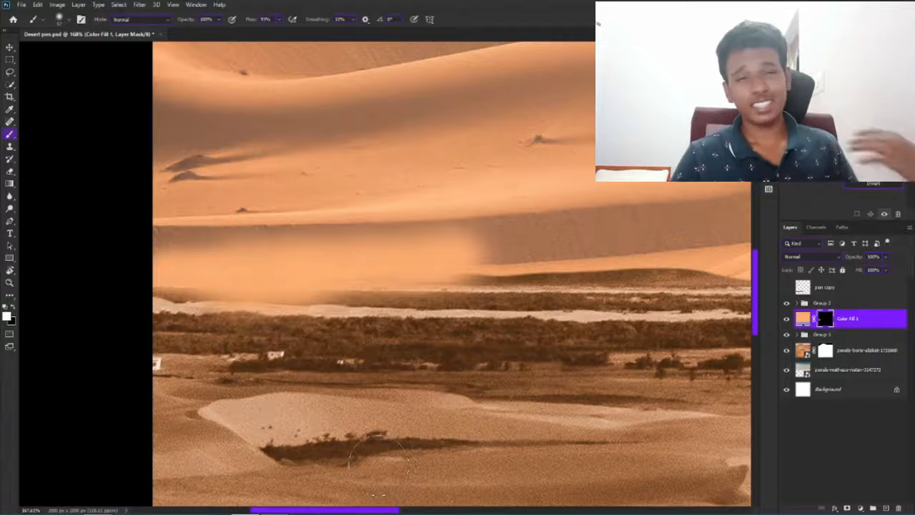
Undo the last haze stroke and repaint the dune seam through to the image's right edge at 10% brush flow.
key("ctrl+z")
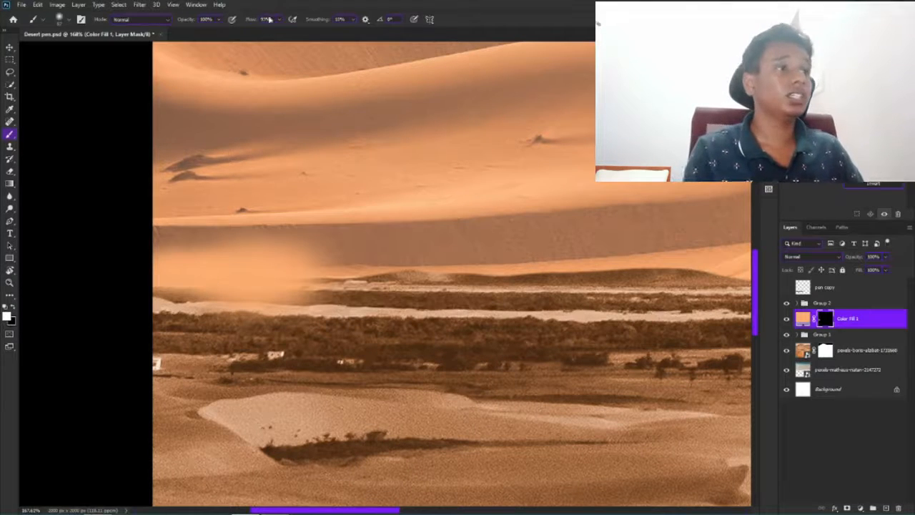
left_click(269, 19)
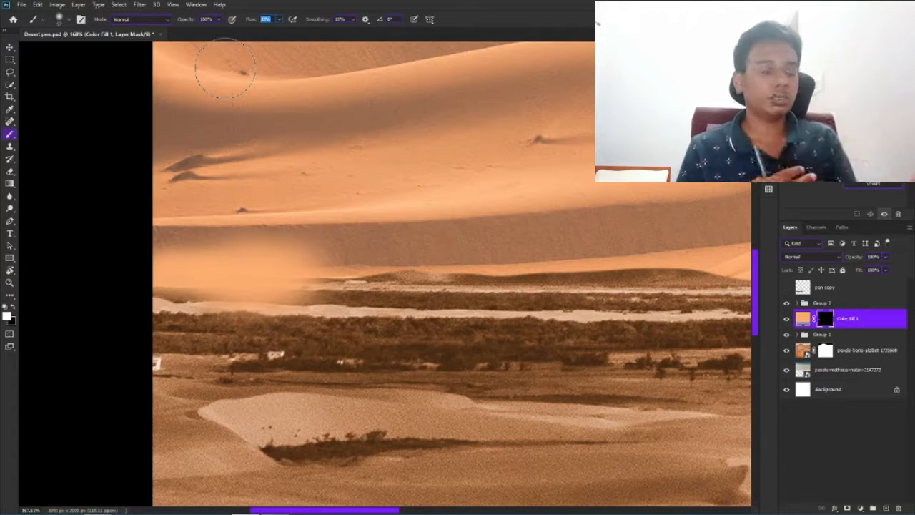
type("1")
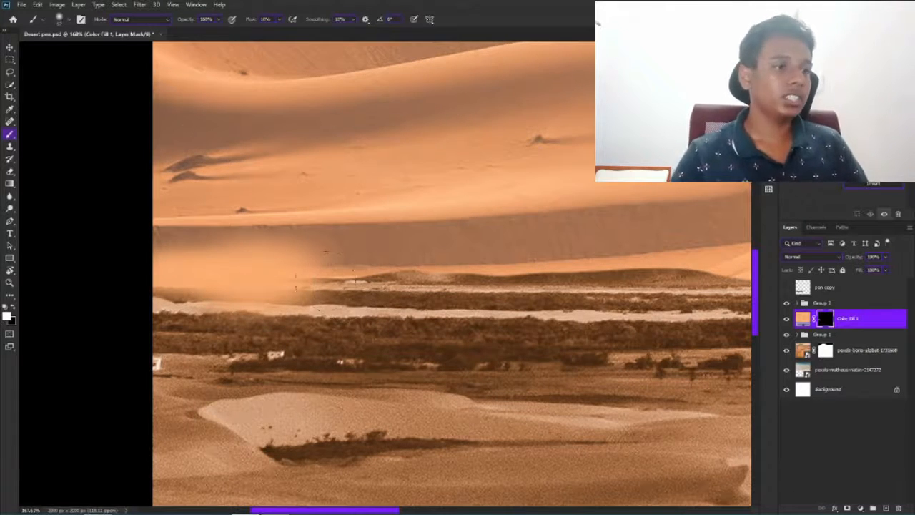
mouse_move(383, 268)
left_mouse_down()
mouse_move(343, 286)
mouse_move(386, 293)
mouse_move(336, 297)
left_mouse_up()
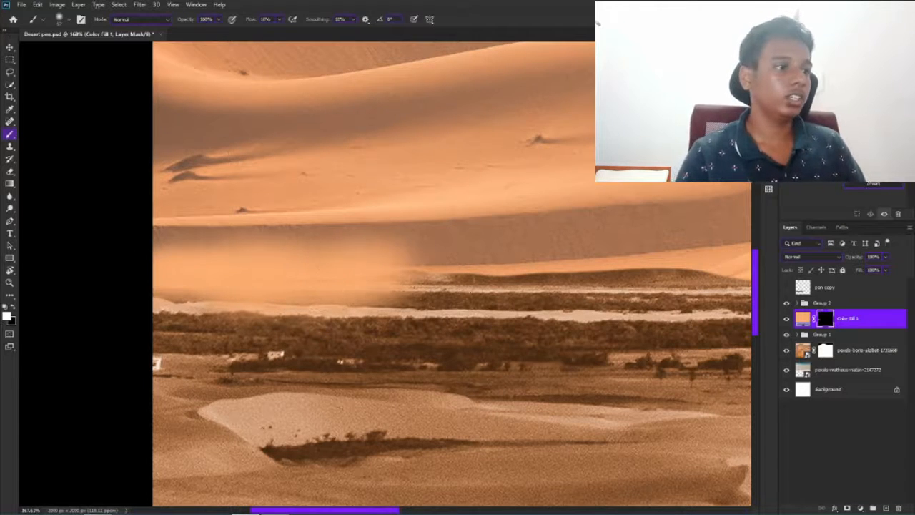
mouse_move(379, 265)
left_mouse_down()
mouse_move(429, 290)
mouse_move(425, 260)
mouse_move(486, 296)
mouse_move(445, 272)
mouse_move(508, 286)
mouse_move(500, 304)
mouse_move(543, 280)
mouse_move(527, 275)
left_mouse_up()
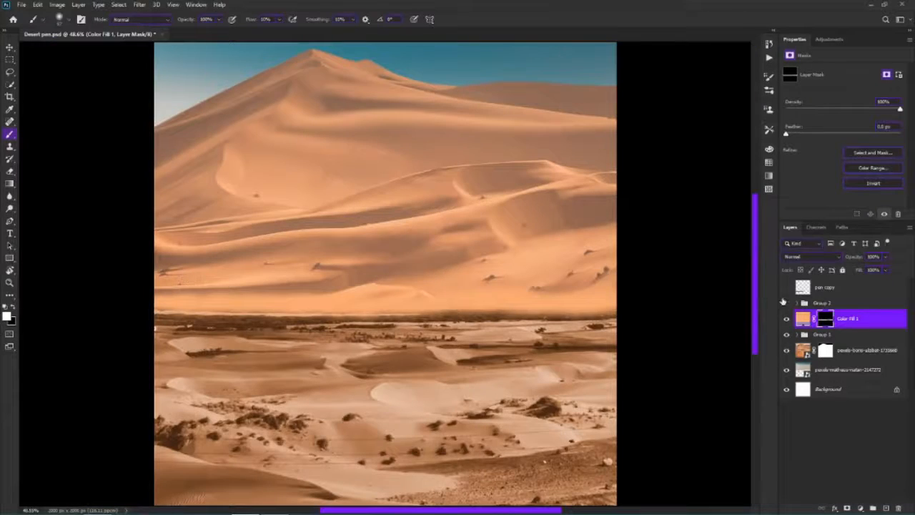
Show the pen group again and toggle the Color Fill 1 layer off and on to compare the composite with and without haze.
left_click(787, 303)
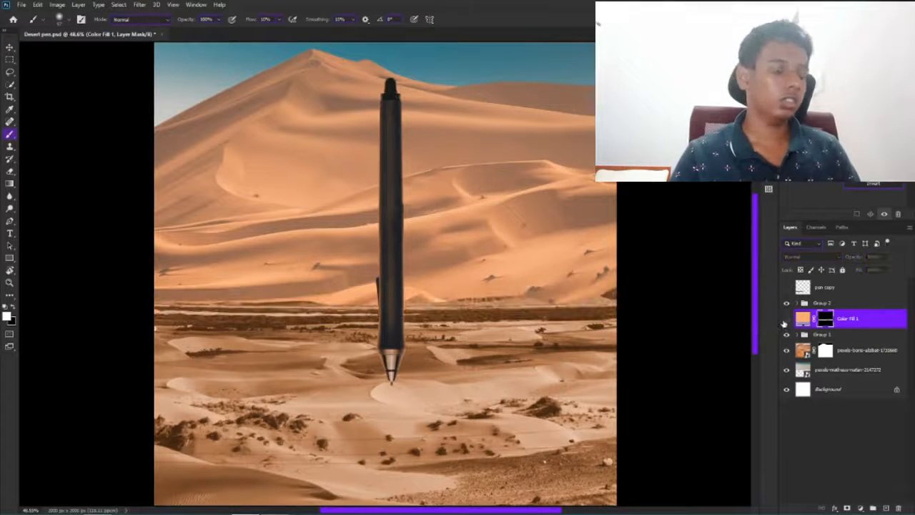
left_click(784, 322)
left_click(785, 322)
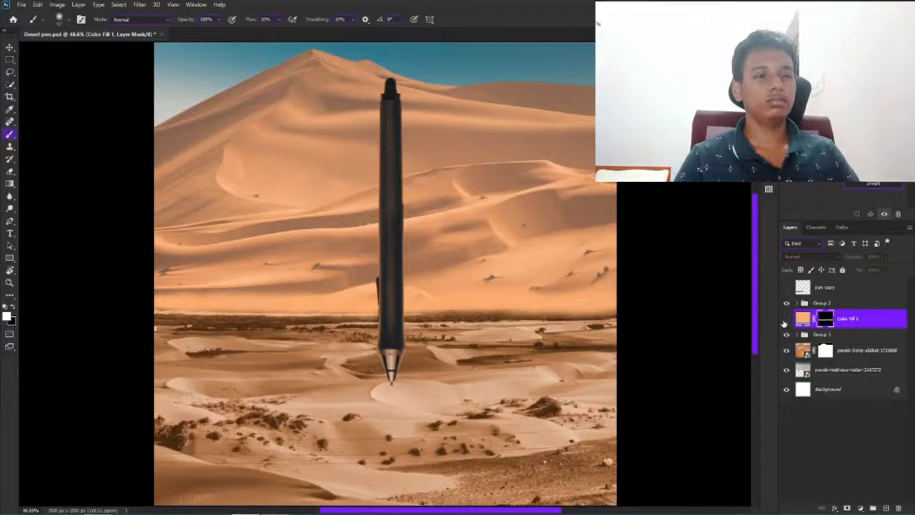
left_click(786, 319)
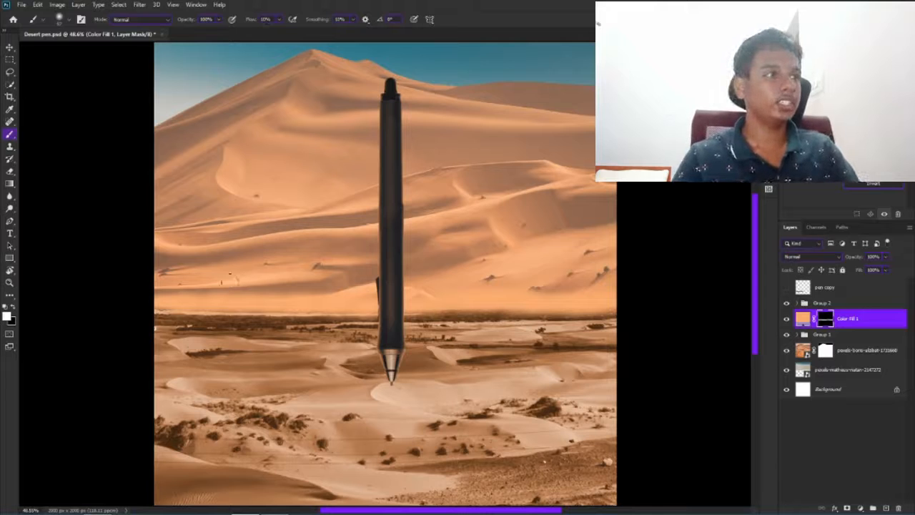
Enlarge the soft brush so it spans a wide band of sand above and below the dune seam.
left_click_drag(223, 285, 275, 284)
mouse_move(234, 319)
left_mouse_down()
mouse_move(257, 320)
mouse_move(297, 237)
left_mouse_up()
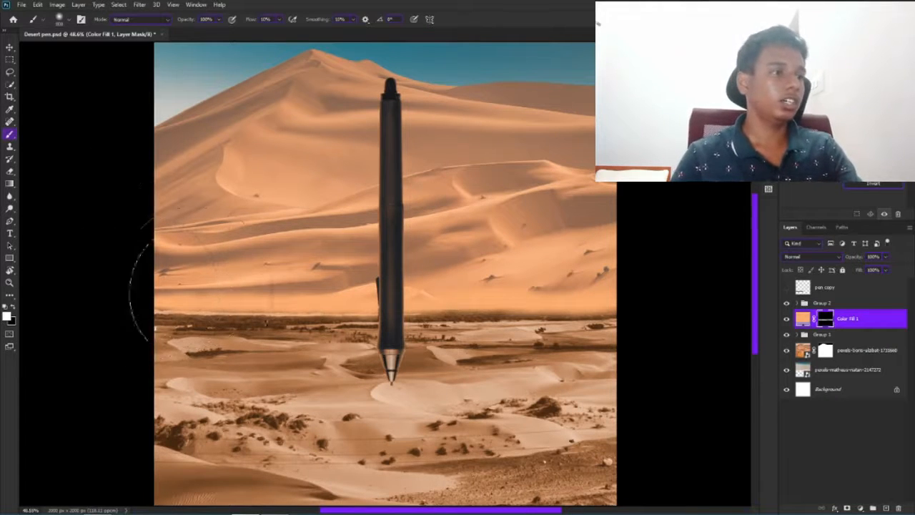
left_click_drag(181, 329, 202, 328)
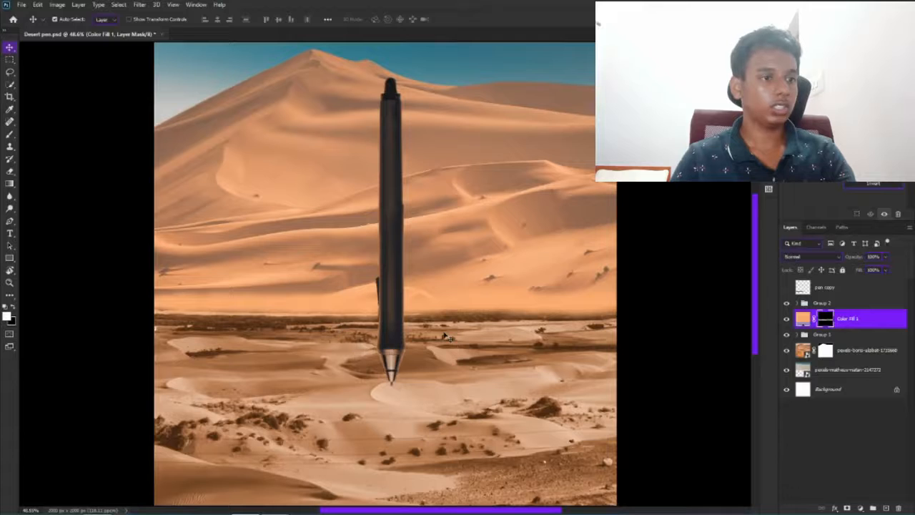
key("b")
right_click(404, 323, "alt")
left_click_drag(404, 324, 378, 325)
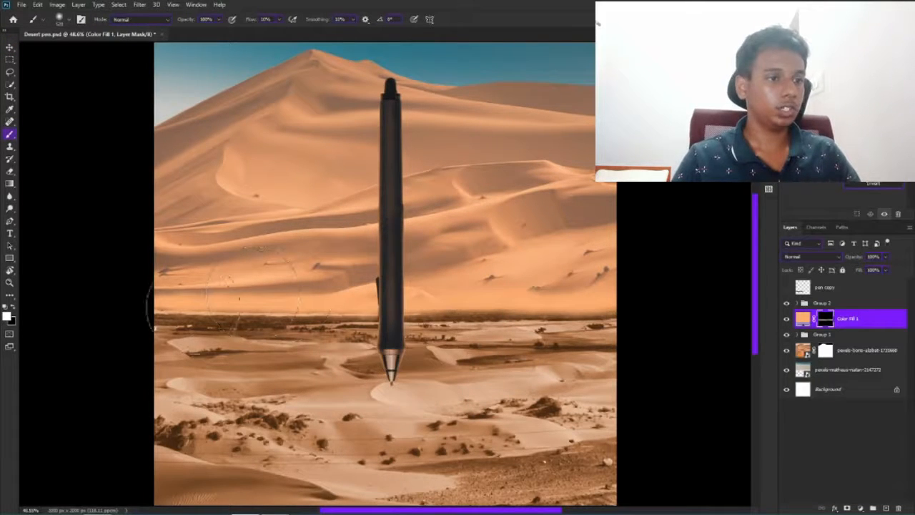
Paint broad white haze on the Color Fill 1 mask across the seam, the middle ground and the outer edges of the foreground.
mouse_move(216, 314)
left_mouse_down()
mouse_move(306, 301)
mouse_move(169, 308)
mouse_move(402, 299)
mouse_move(690, 313)
mouse_move(605, 293)
left_mouse_up()
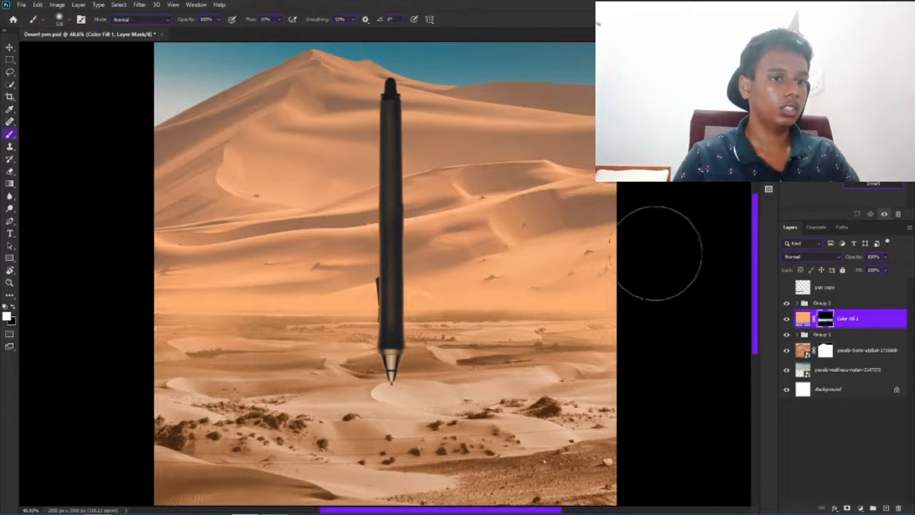
mouse_move(660, 253)
left_mouse_down()
mouse_move(119, 447)
mouse_move(566, 433)
left_mouse_up()
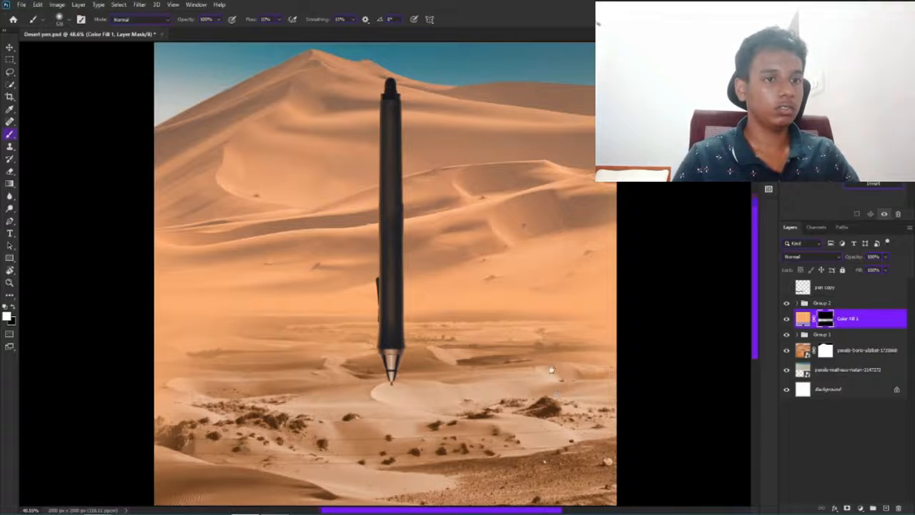
scroll(547, 350, "down", 1)
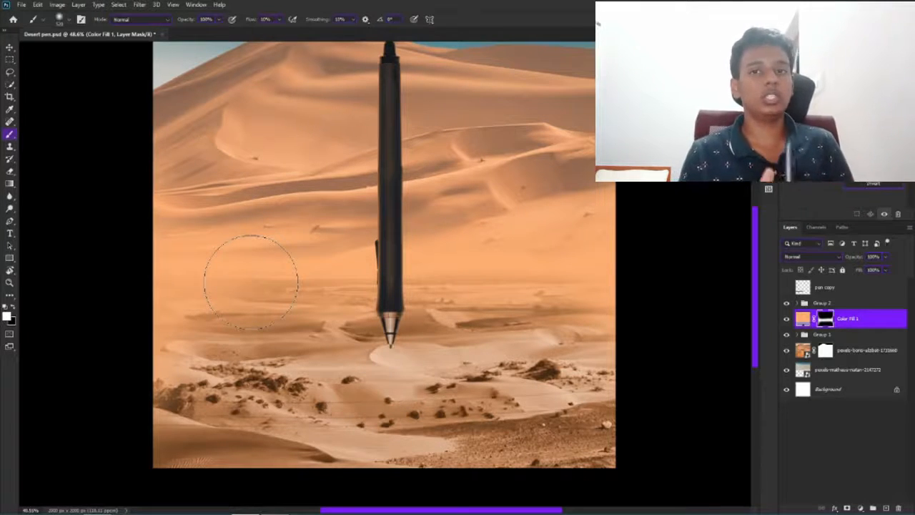
left_click_drag(537, 377, 509, 259)
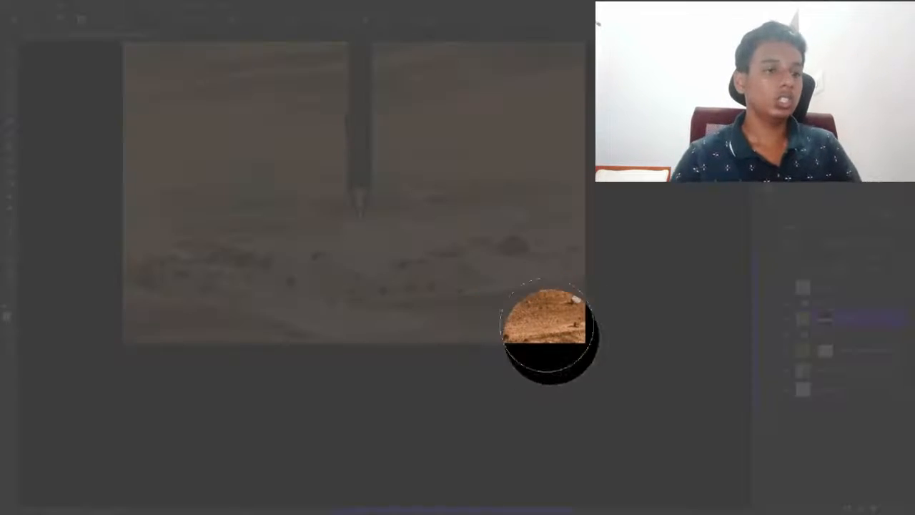
key("ctrl+0")
scroll(547, 296, "down", 2)
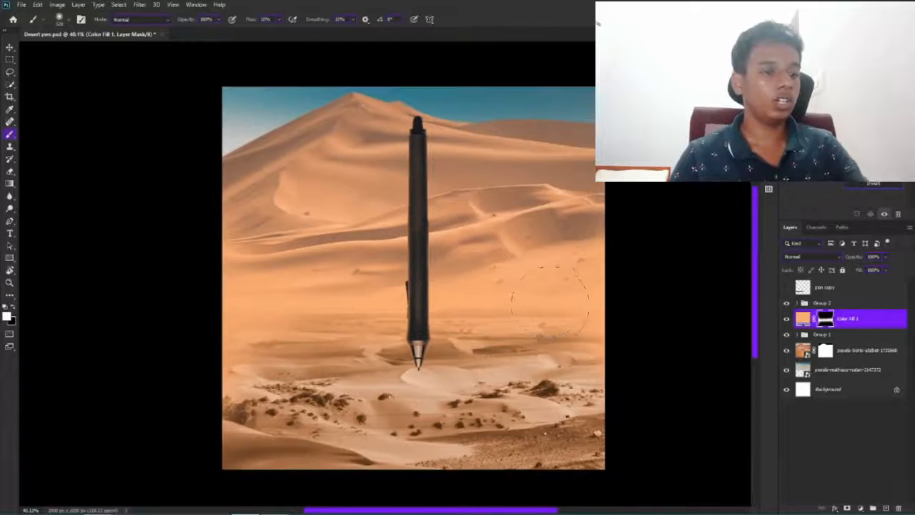
scroll(548, 333, "down", 1)
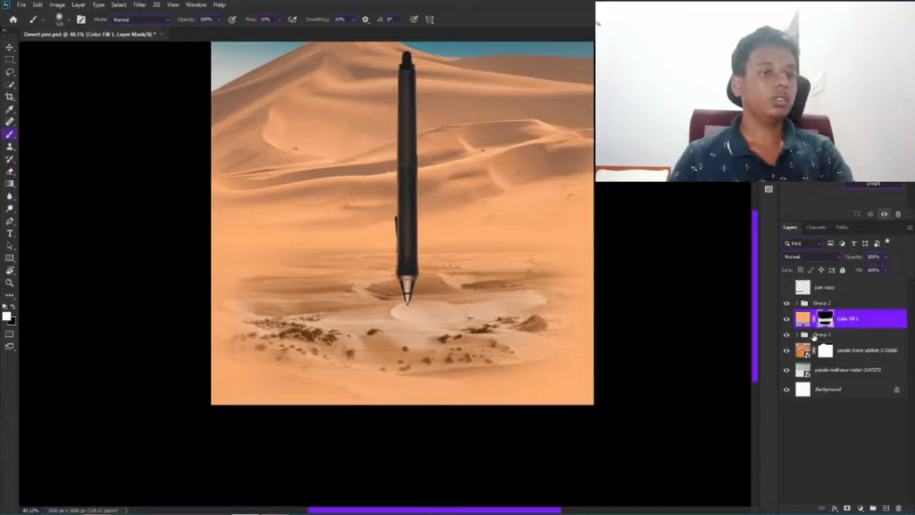
Put the Color Fill 1 layer in a new group and add a layer mask to that group.
key("ctrl+g")
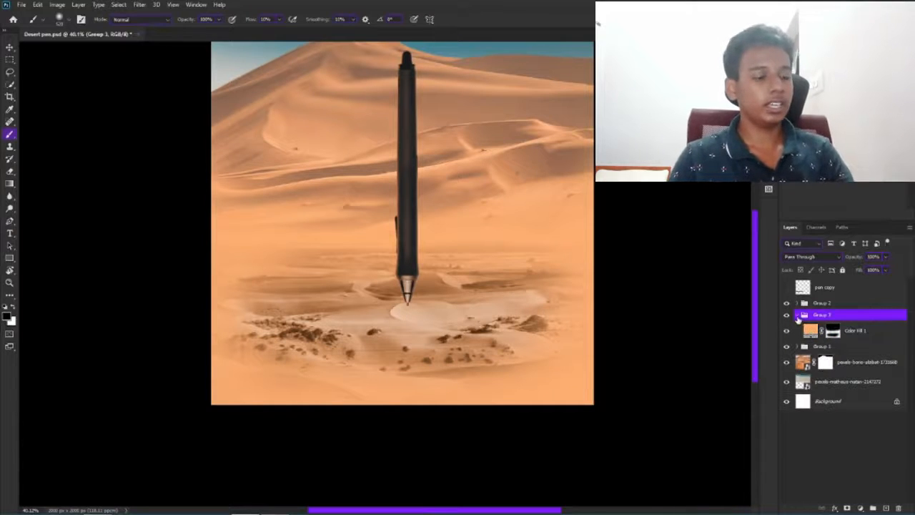
left_click(846, 507)
Thin the haze over the middle ground by painting black on the group's mask with a soft brush at 5% flow.
right_click(398, 293, "alt")
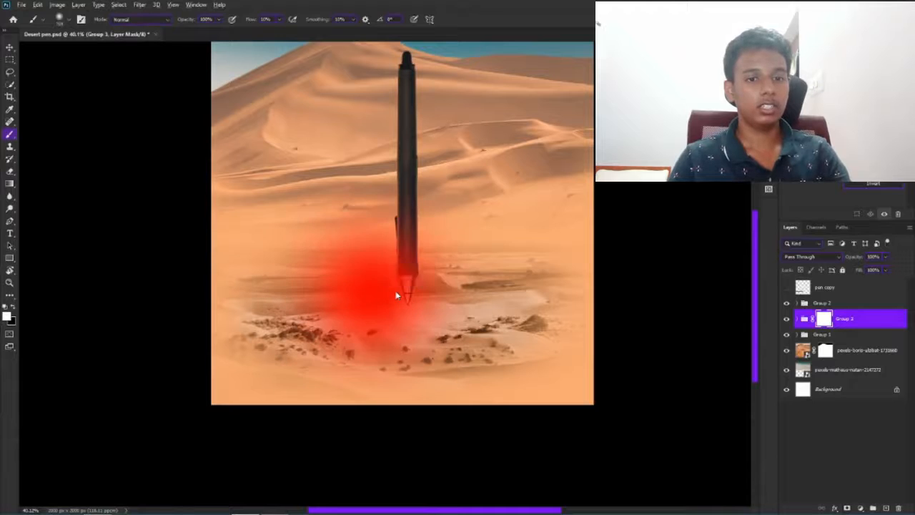
left_click(265, 20)
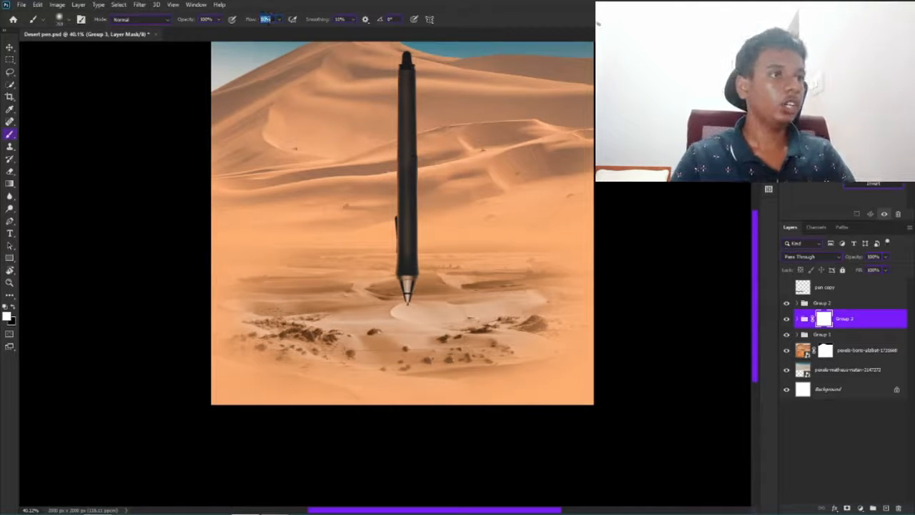
type("5")
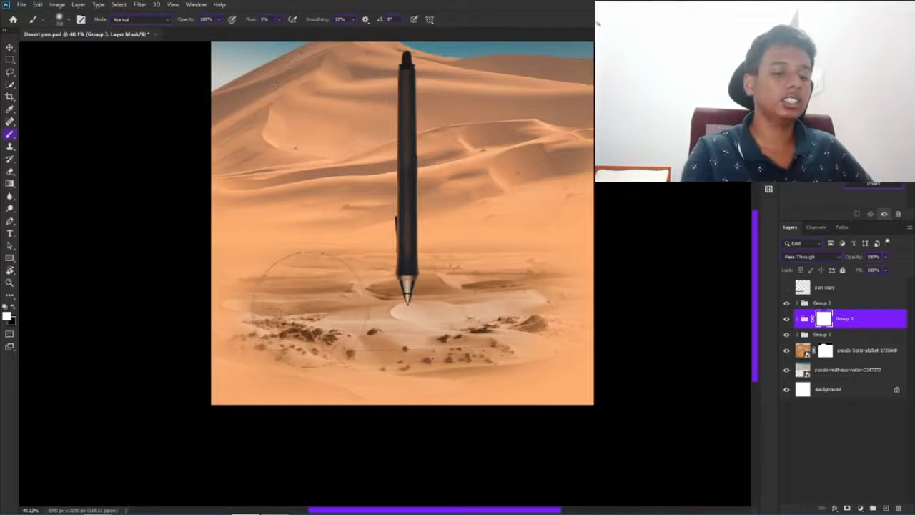
type("x")
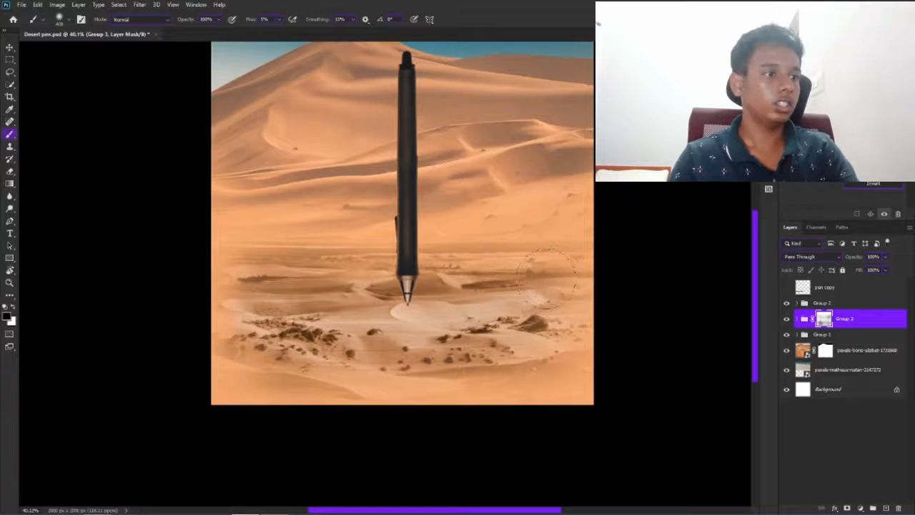
left_click_drag(547, 279, 529, 294)
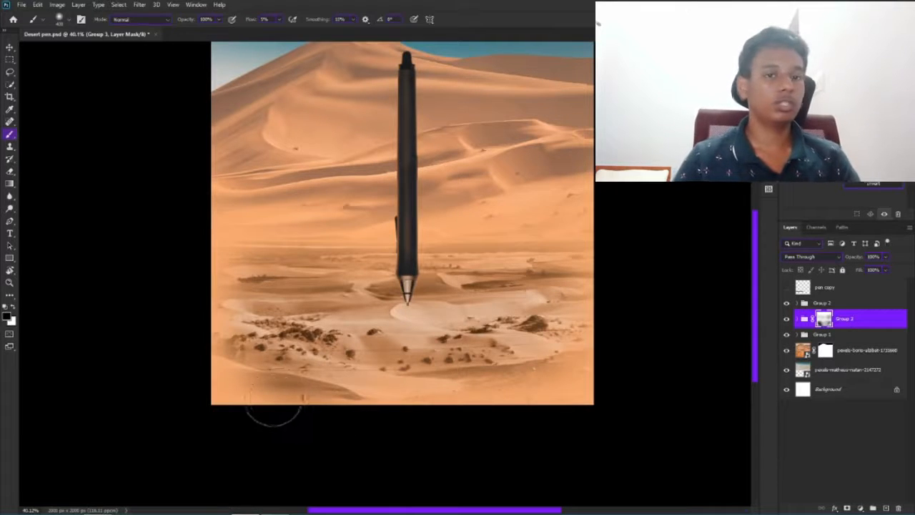
key("x")
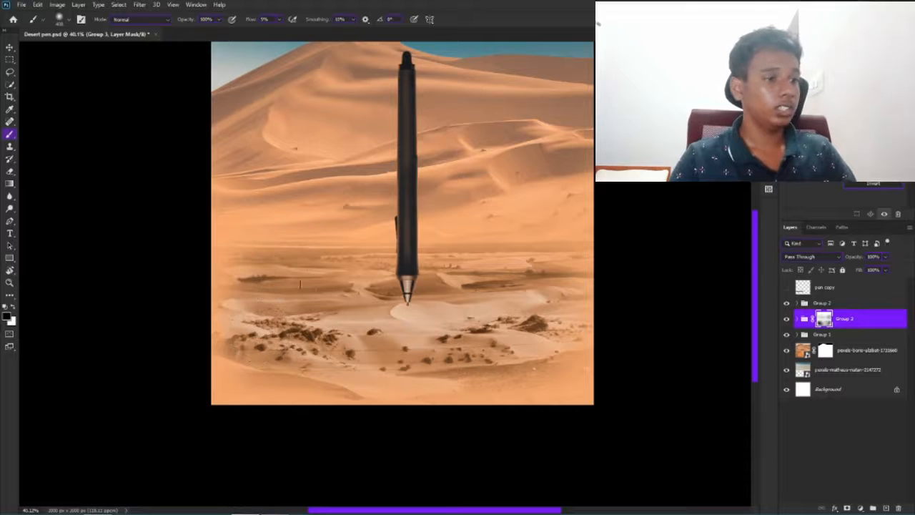
key("x")
mouse_move(372, 258)
left_mouse_down()
mouse_move(286, 264)
mouse_move(543, 259)
mouse_move(314, 276)
left_mouse_up()
Paint black on the Group 3 mask over the foreground sand around the pen tip, adjusting the soft brush's size.
key("x")
key("shift+1")
left_click_drag(296, 375, 500, 378)
right_click(415, 273)
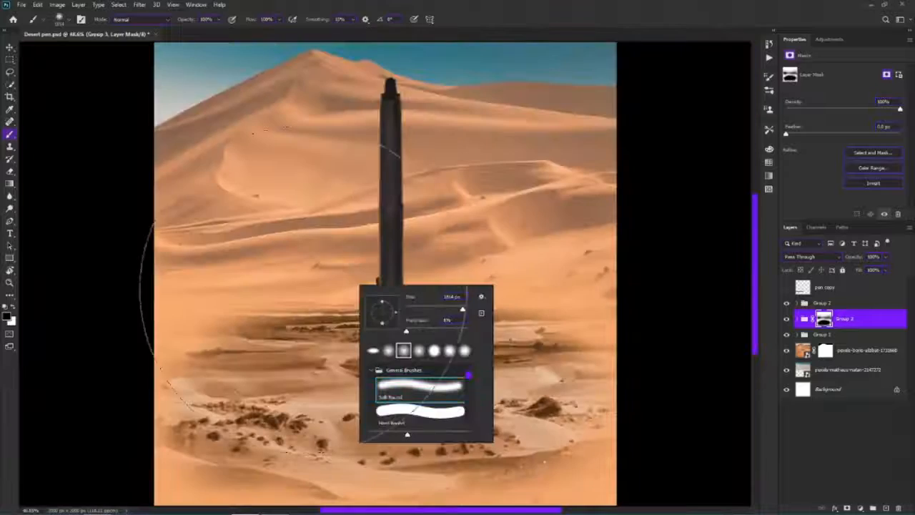
key("Escape")
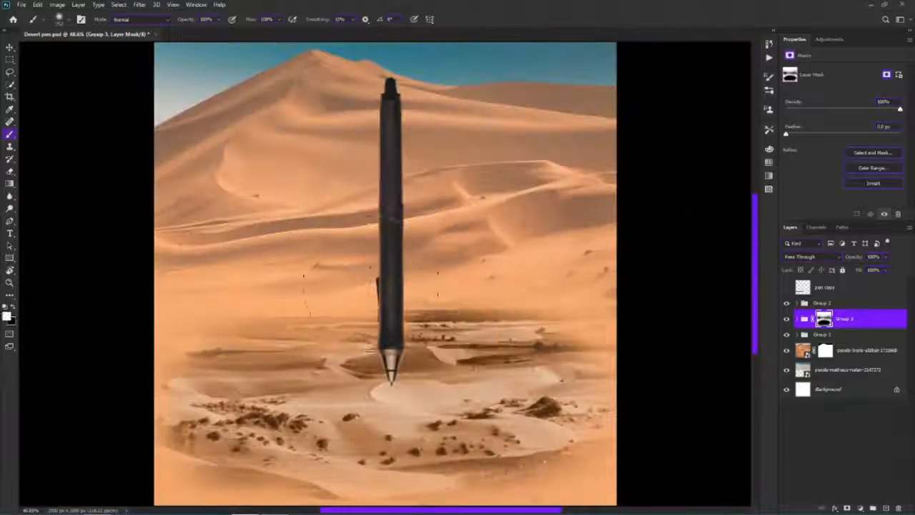
Paint white on the Group 3 mask along the dune seam to restore haze, and set the brush opacity to 10%.
key("x")
left_click_drag(486, 328, 250, 332)
left_click_drag(543, 336, 583, 336)
key("x")
key("1")
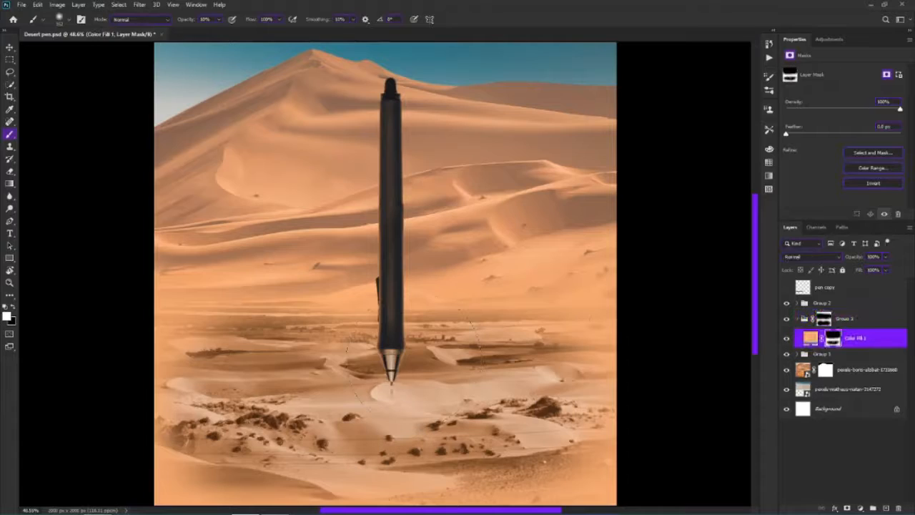
left_click(797, 319)
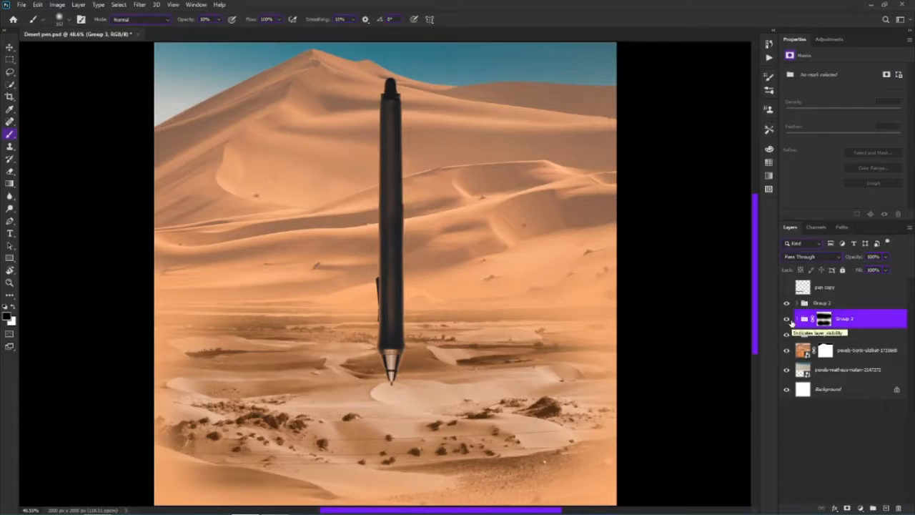